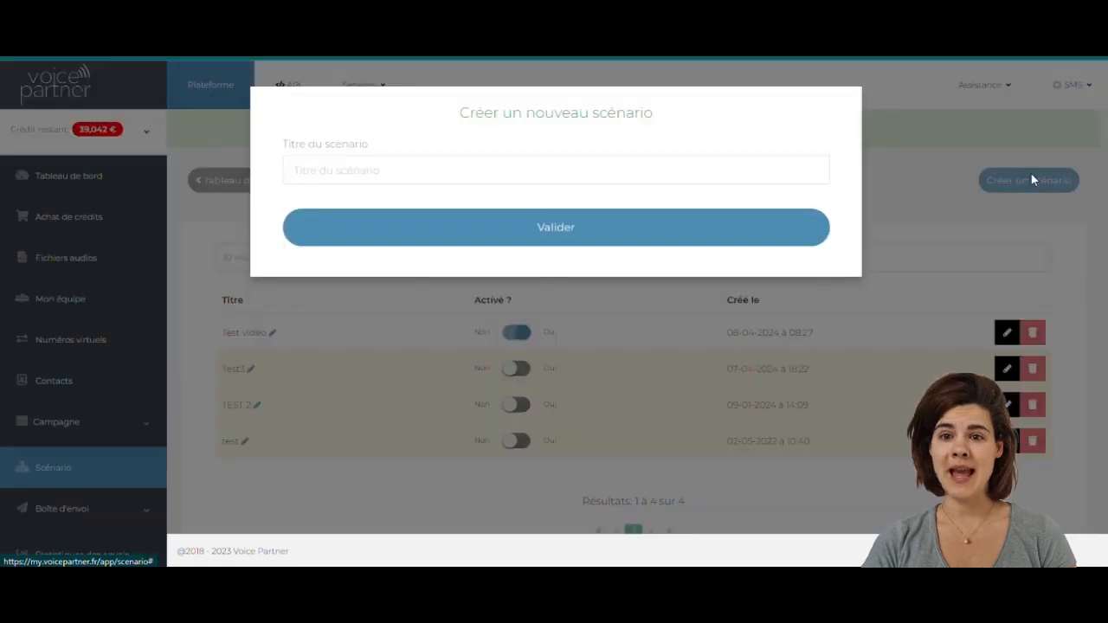
- Create a new scenario titled 'Test vidéo 2'
{"action": "left_click", "coordinate": [658, 170]}
{"action": "type", "text": "Test vidéo 2"}
{"action": "left_click", "coordinate": [611, 235]}
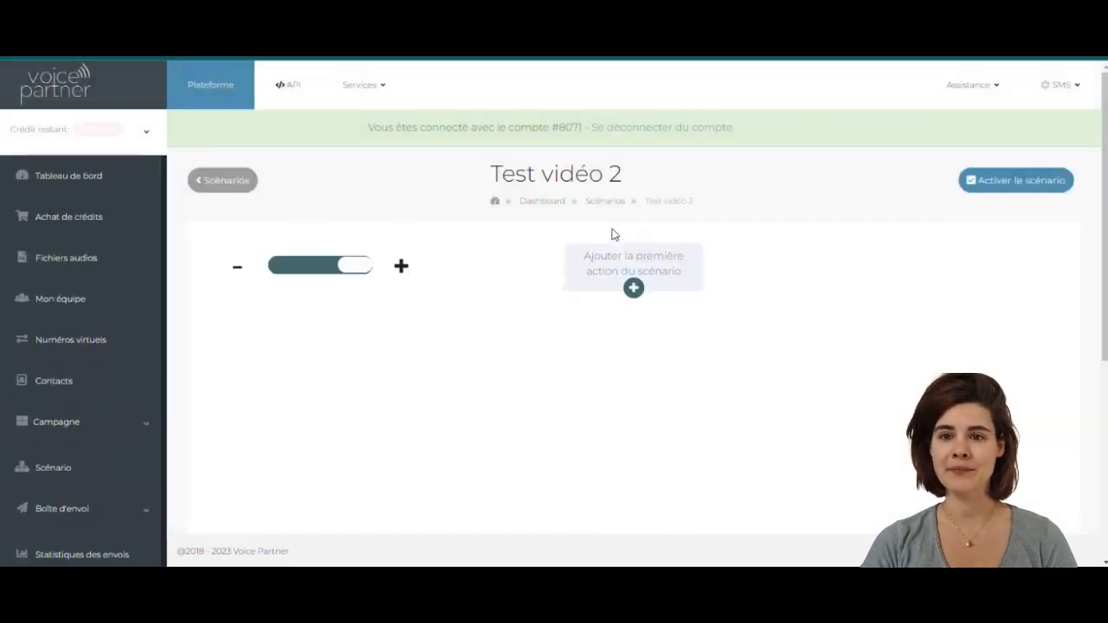
- Add the first message as an audio file, choosing 'scénario vocal question'
{"action": "left_click", "coordinate": [633, 289]}
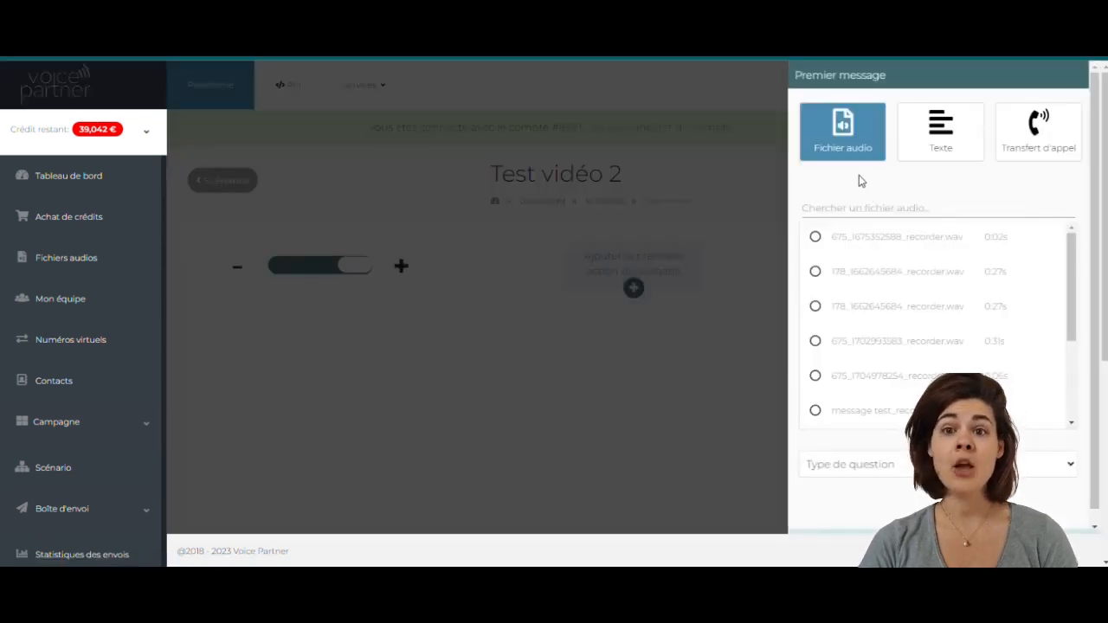
{"action": "left_click", "coordinate": [945, 147]}
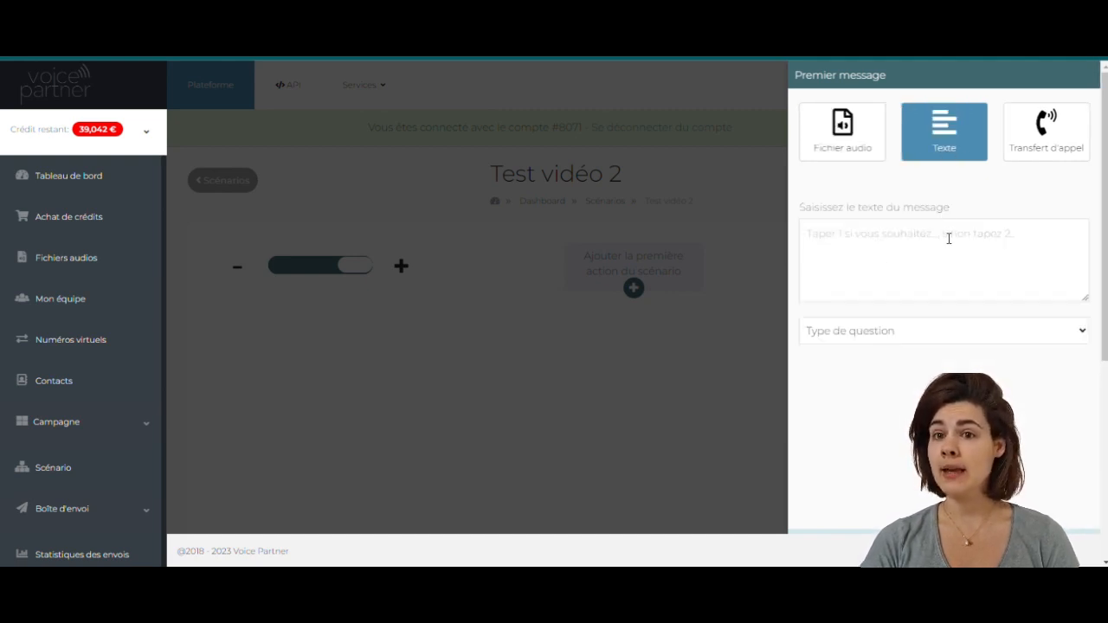
{"action": "left_click", "coordinate": [819, 142]}
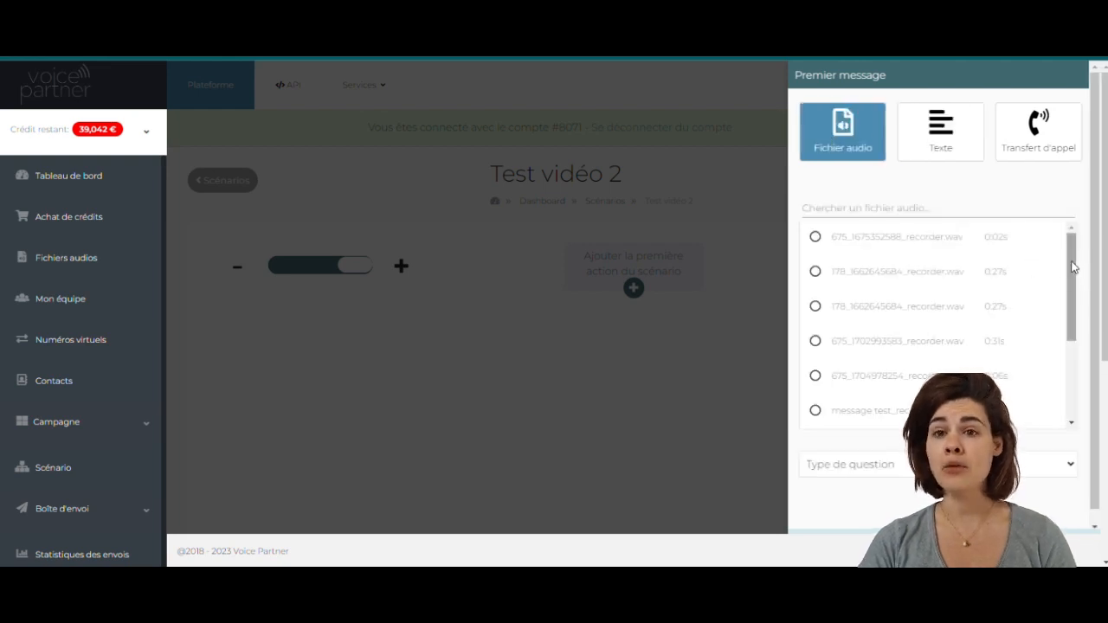
{"action": "left_click_drag", "start_coordinate": [1072, 269], "coordinate": [1073, 375]}
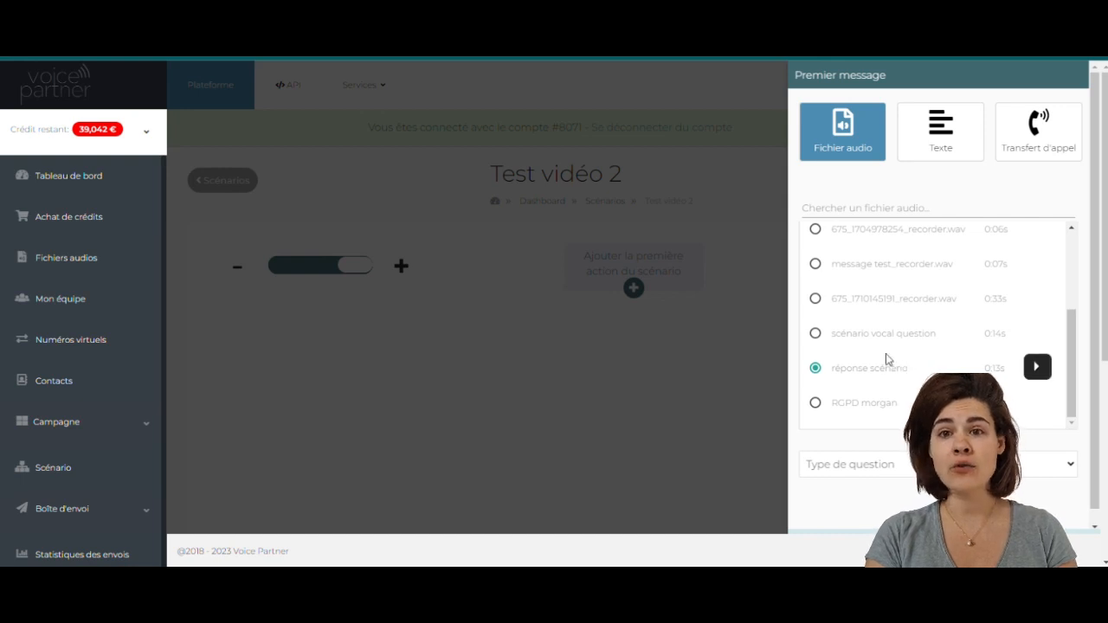
{"action": "scroll", "coordinate": [870, 286], "scroll_direction": "up", "scroll_amount": 3}
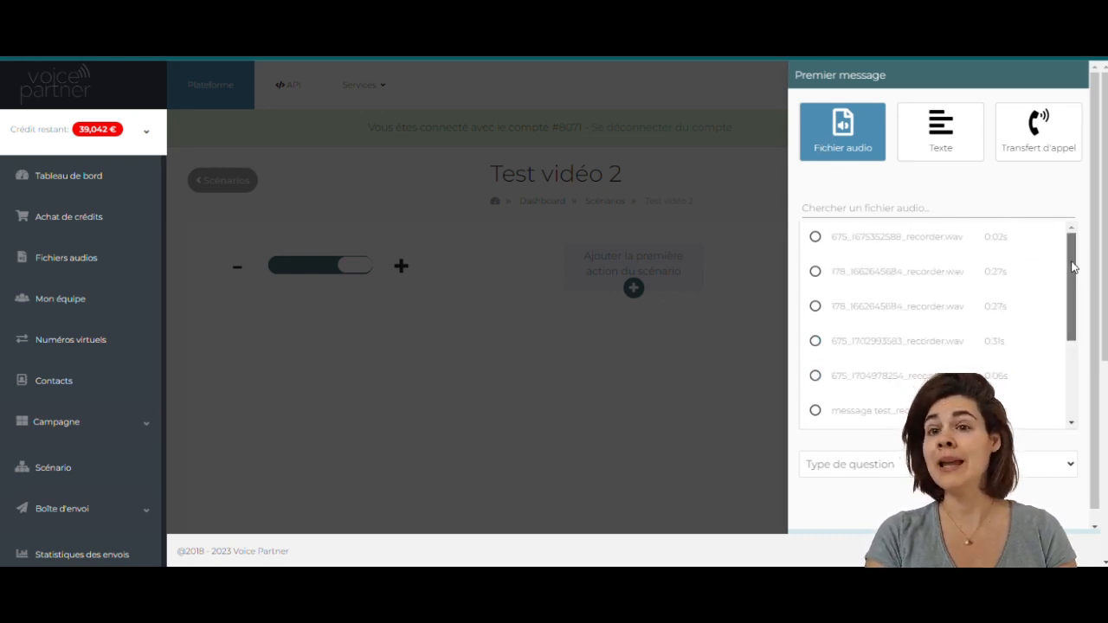
{"action": "left_click_drag", "start_coordinate": [1071, 267], "coordinate": [1070, 390]}
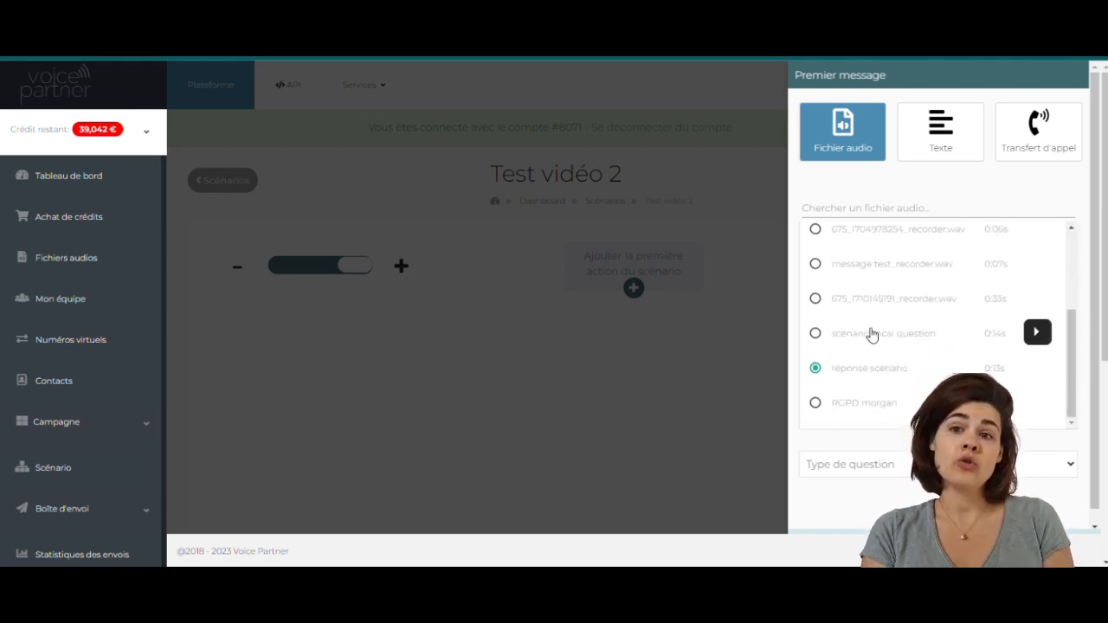
{"action": "left_click", "coordinate": [841, 157]}
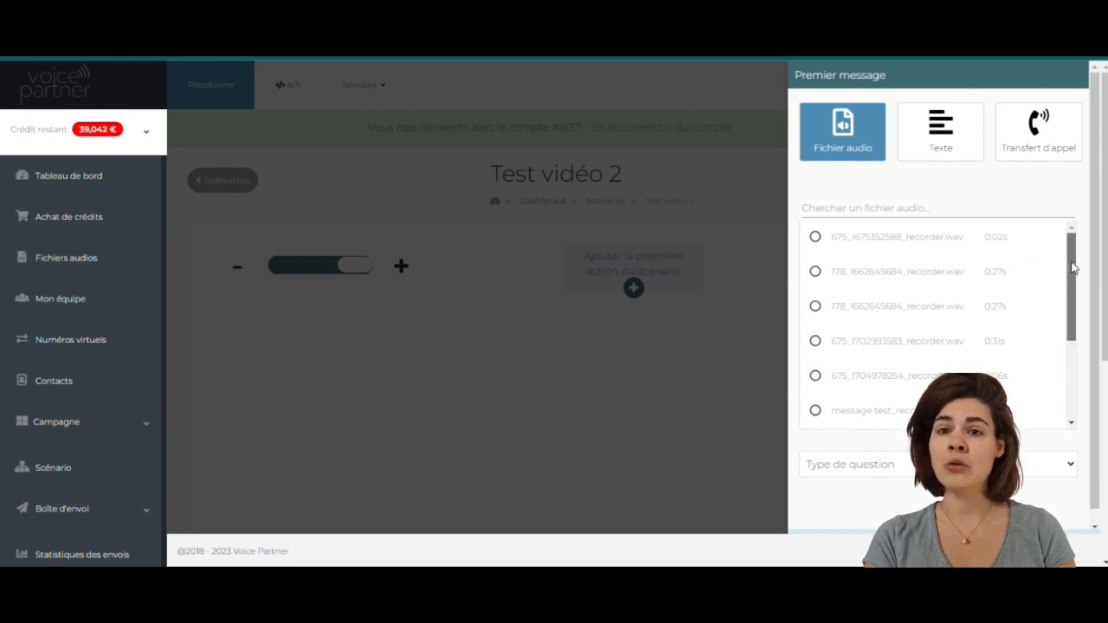
{"action": "left_click_drag", "start_coordinate": [1071, 269], "coordinate": [1073, 389]}
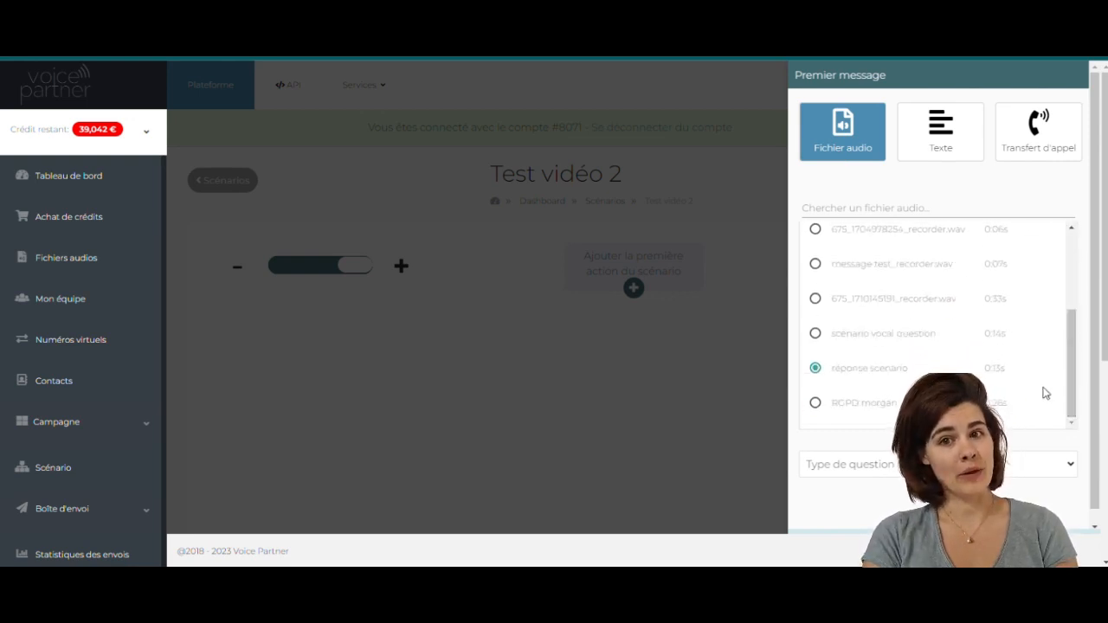
{"action": "left_click", "coordinate": [872, 334]}
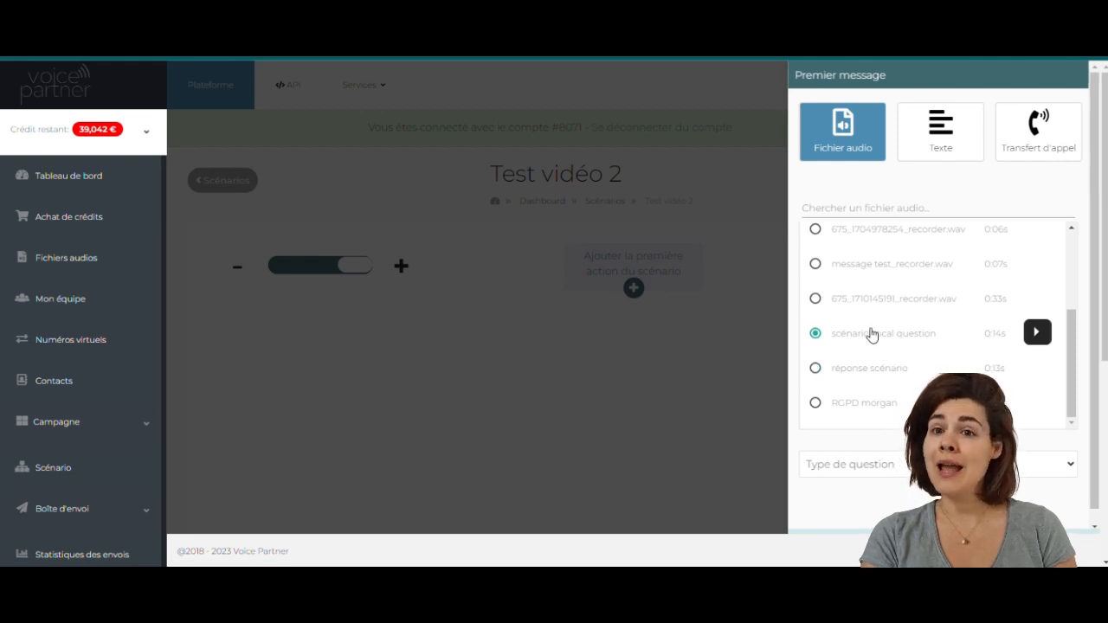
- Make the first message a Choix multiples question with answer keys 1 and 2, then save it
{"action": "left_click", "coordinate": [906, 472]}
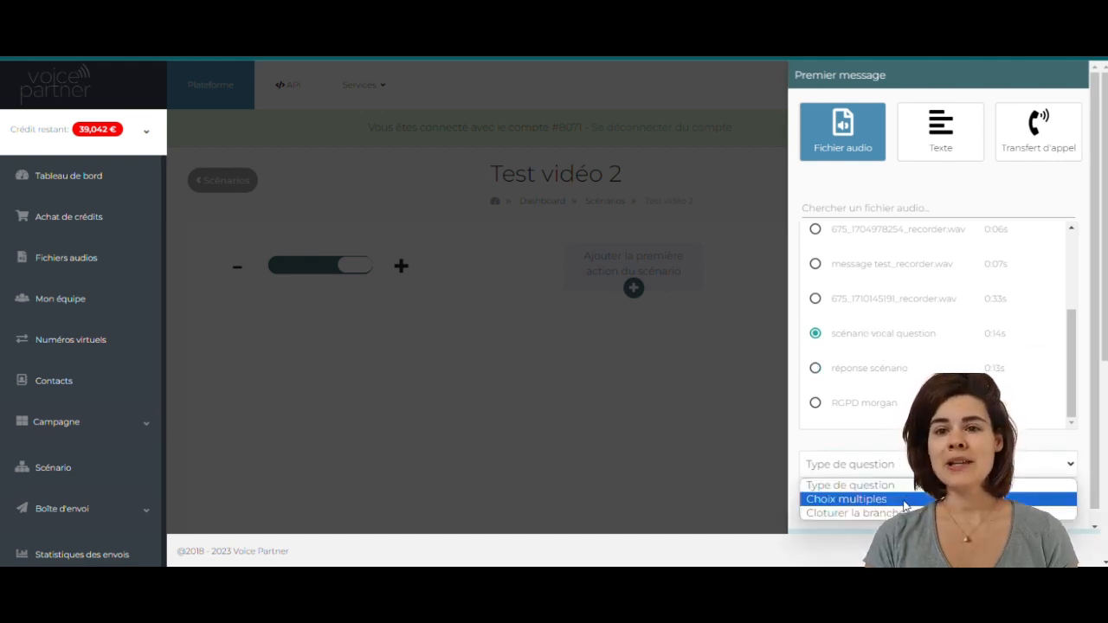
{"action": "left_click", "coordinate": [905, 502]}
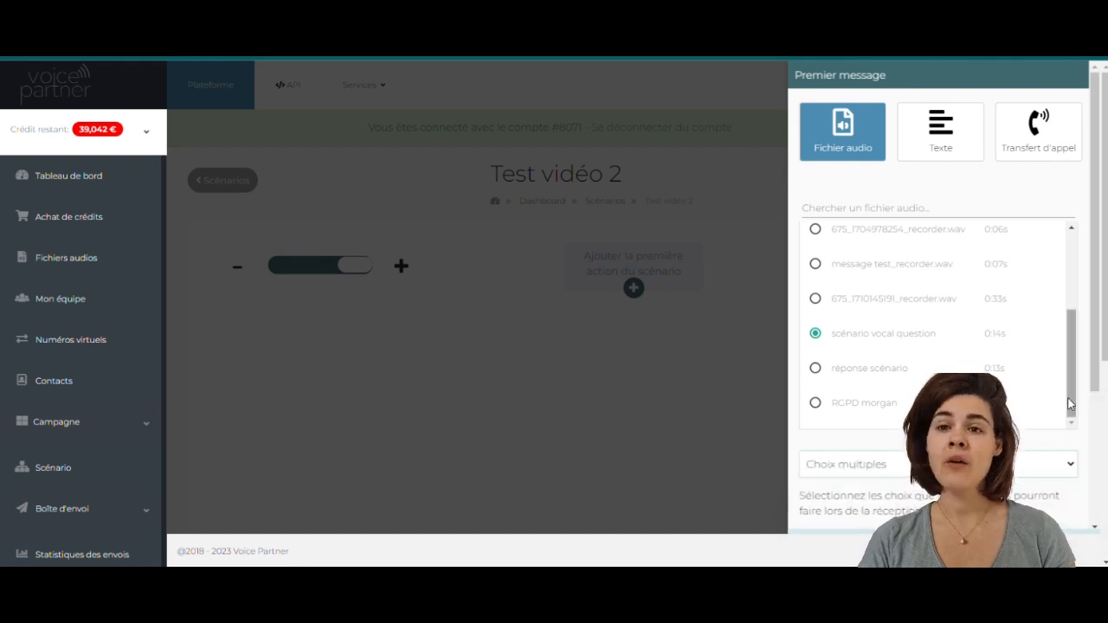
{"action": "left_click_drag", "start_coordinate": [1096, 362], "coordinate": [1096, 492]}
{"action": "left_click", "coordinate": [952, 353]}
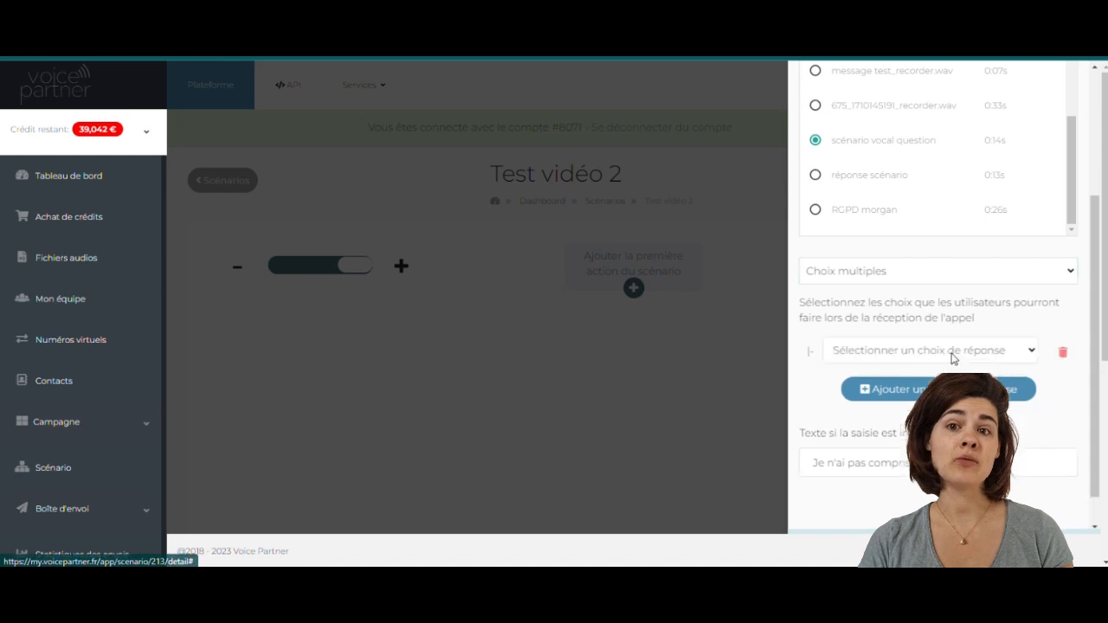
{"action": "left_click", "coordinate": [952, 355]}
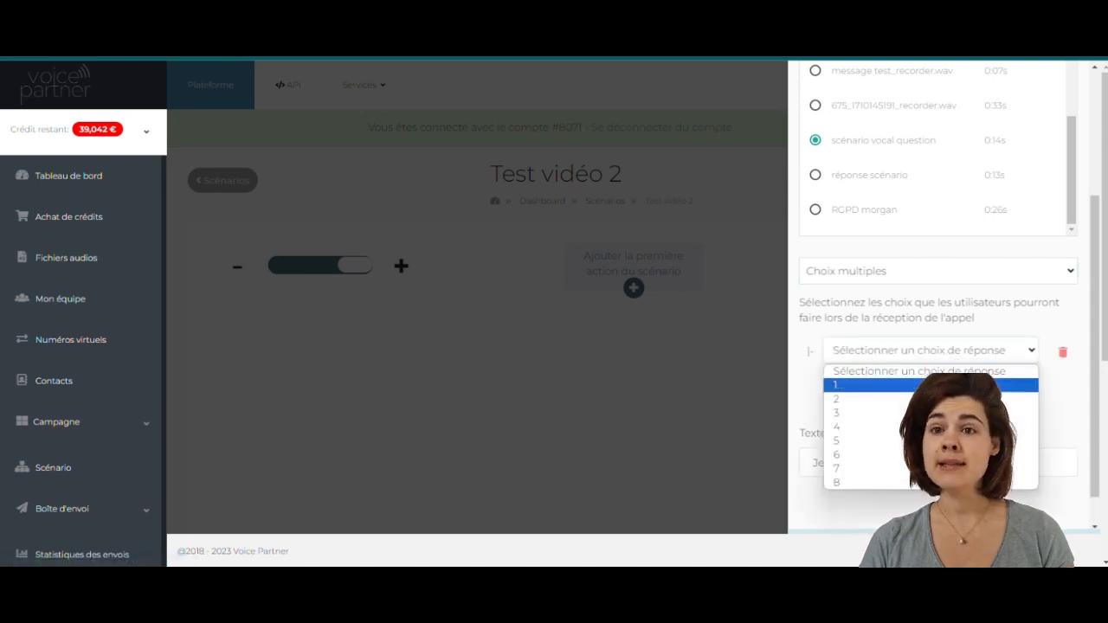
{"action": "left_click", "coordinate": [951, 384]}
{"action": "left_click", "coordinate": [952, 389]}
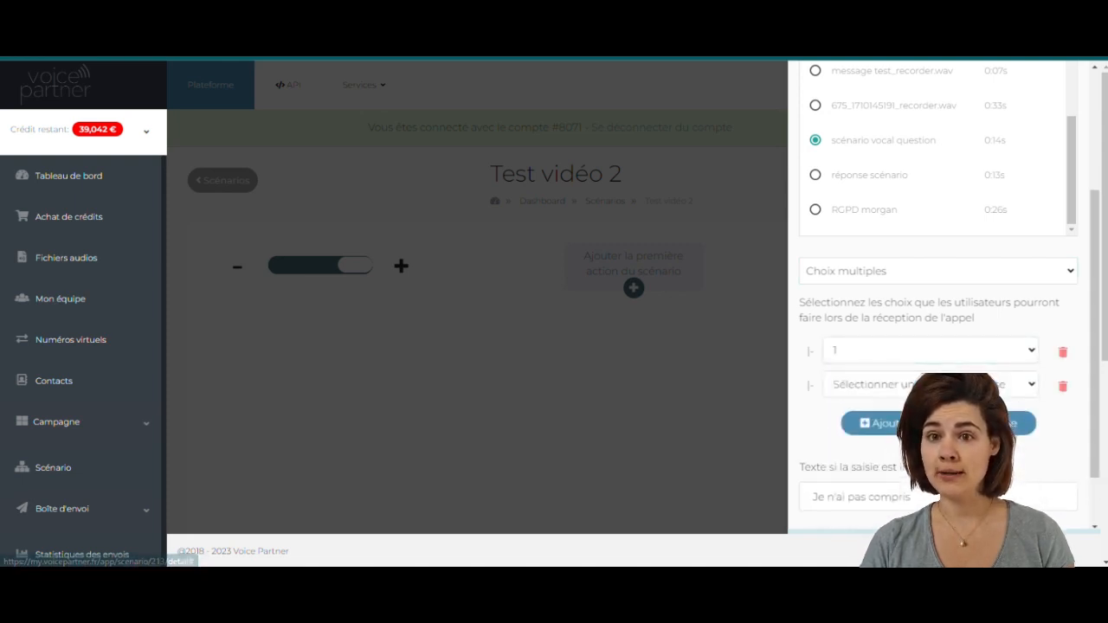
{"action": "left_click", "coordinate": [952, 384]}
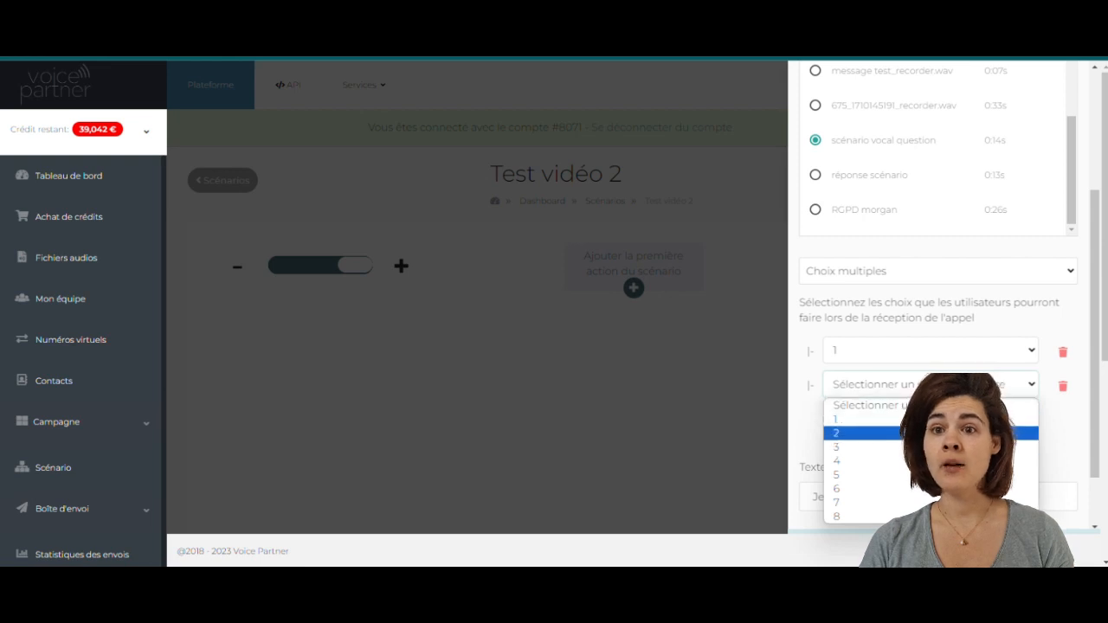
{"action": "left_click", "coordinate": [952, 432]}
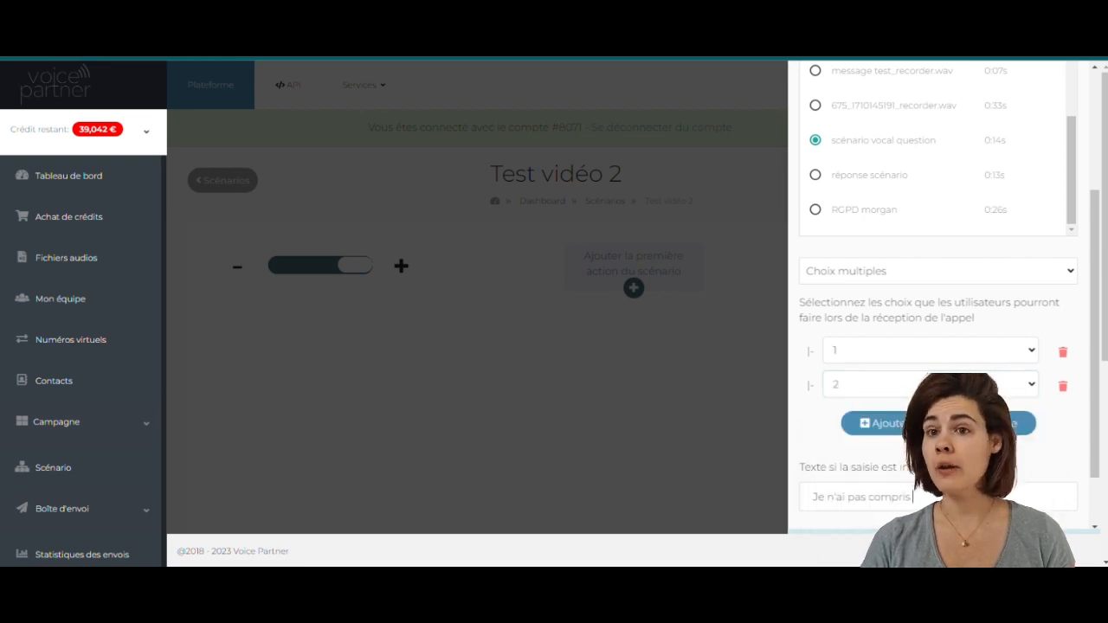
{"action": "key", "text": "Return"}
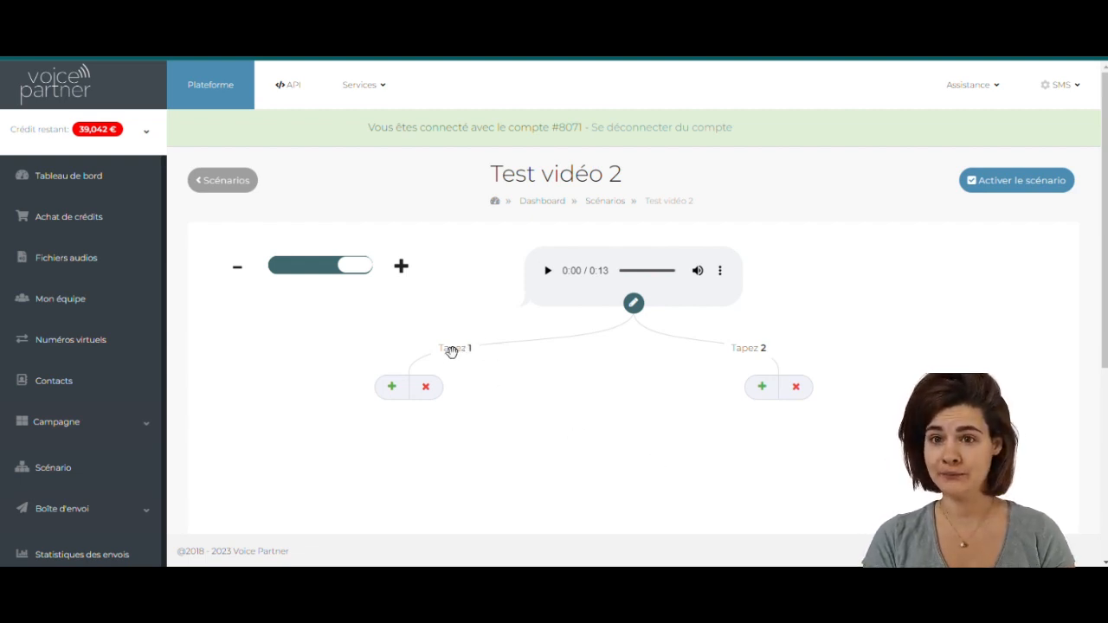
- End the Tapez 1 branch with a Transfert d'appel to the saved phone number from autocomplete
{"action": "left_click", "coordinate": [392, 388]}
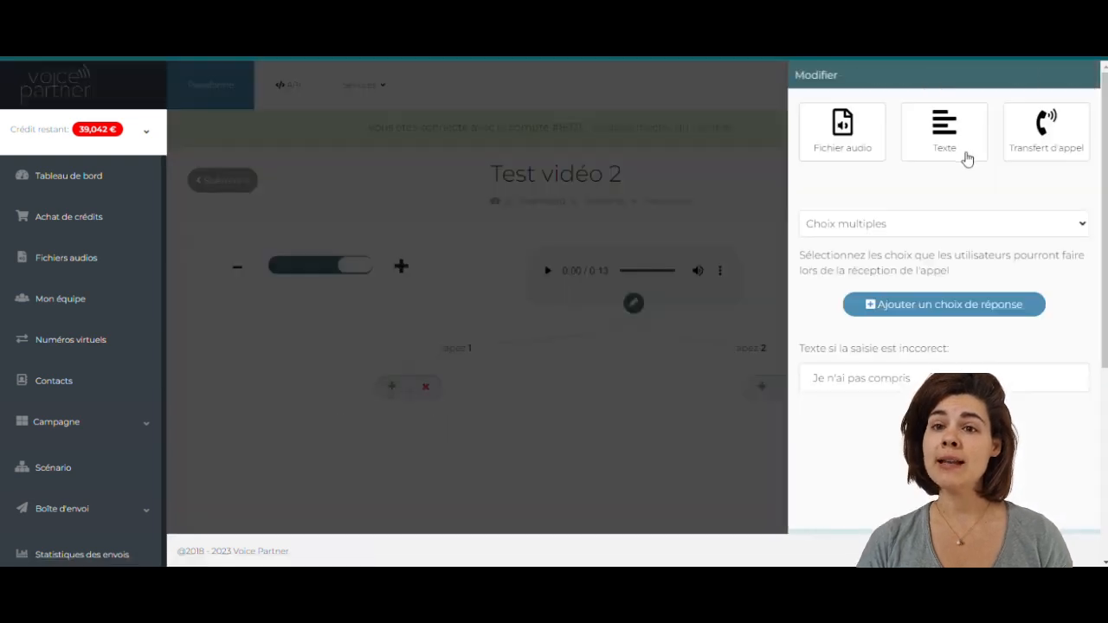
{"action": "left_click", "coordinate": [1043, 149]}
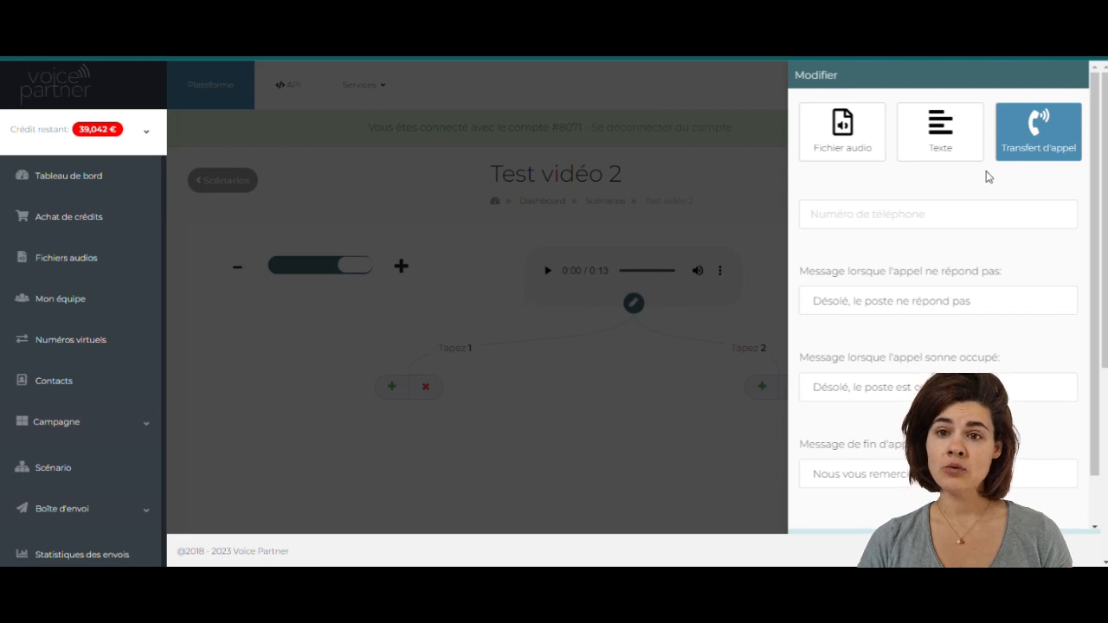
{"action": "left_click", "coordinate": [887, 215]}
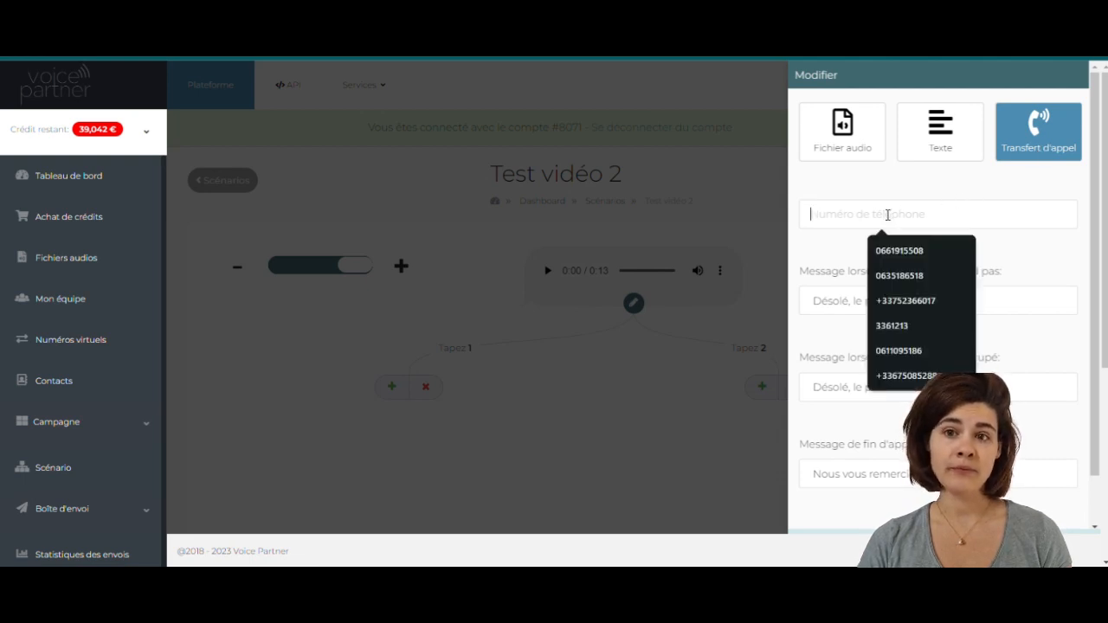
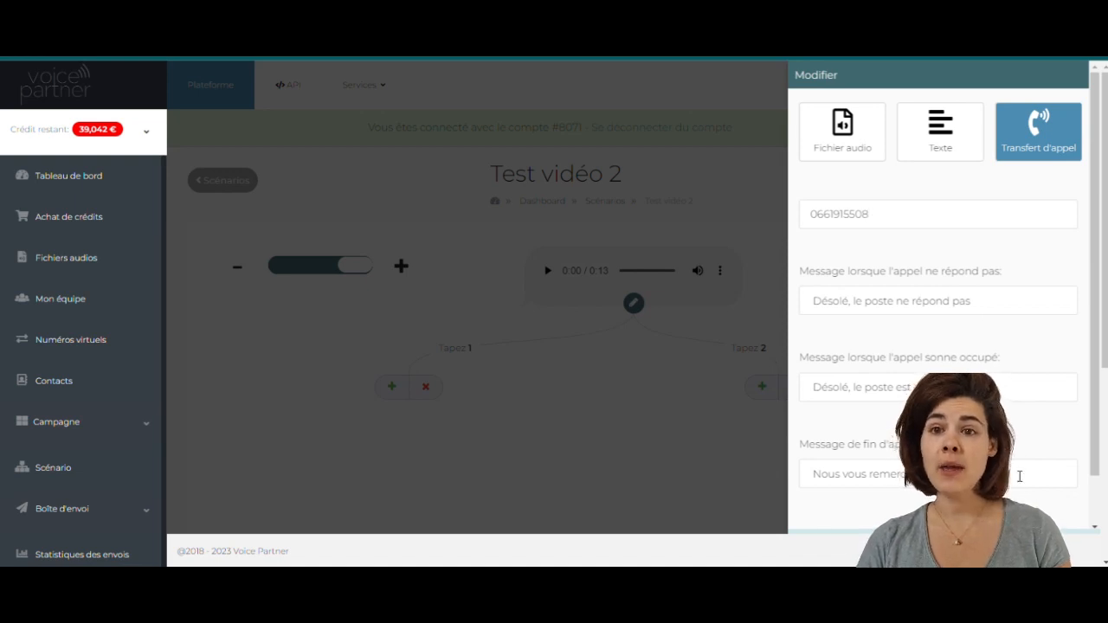
{"action": "key", "text": "Return"}
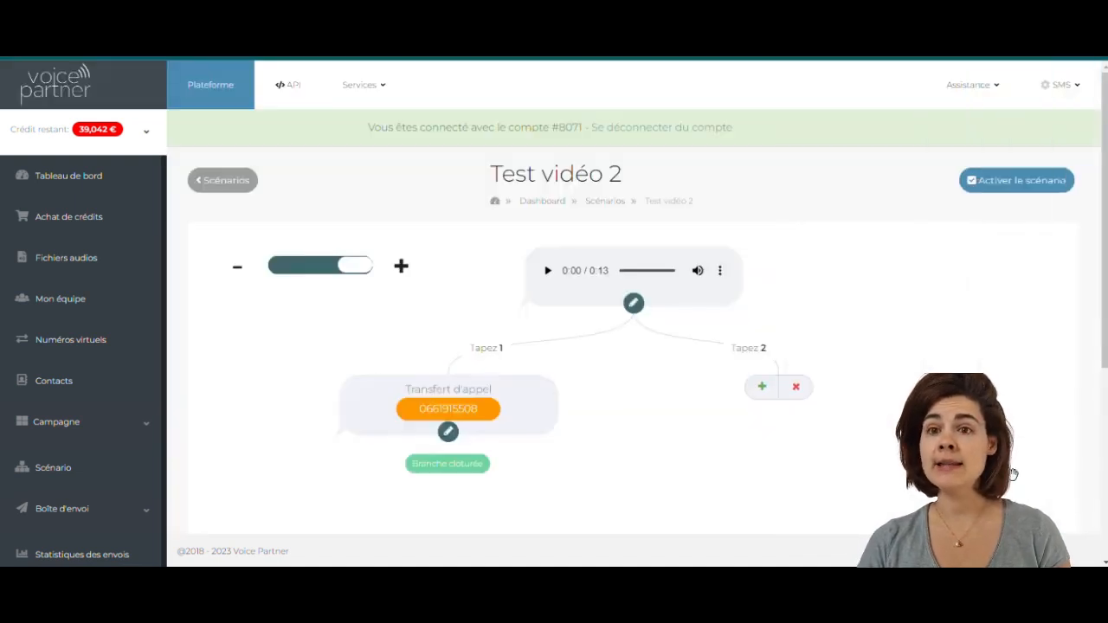
- Close the Tapez 2 branch with a Fichier audio ending, scrolling to 'réponse scénario'
{"action": "left_click", "coordinate": [796, 390]}
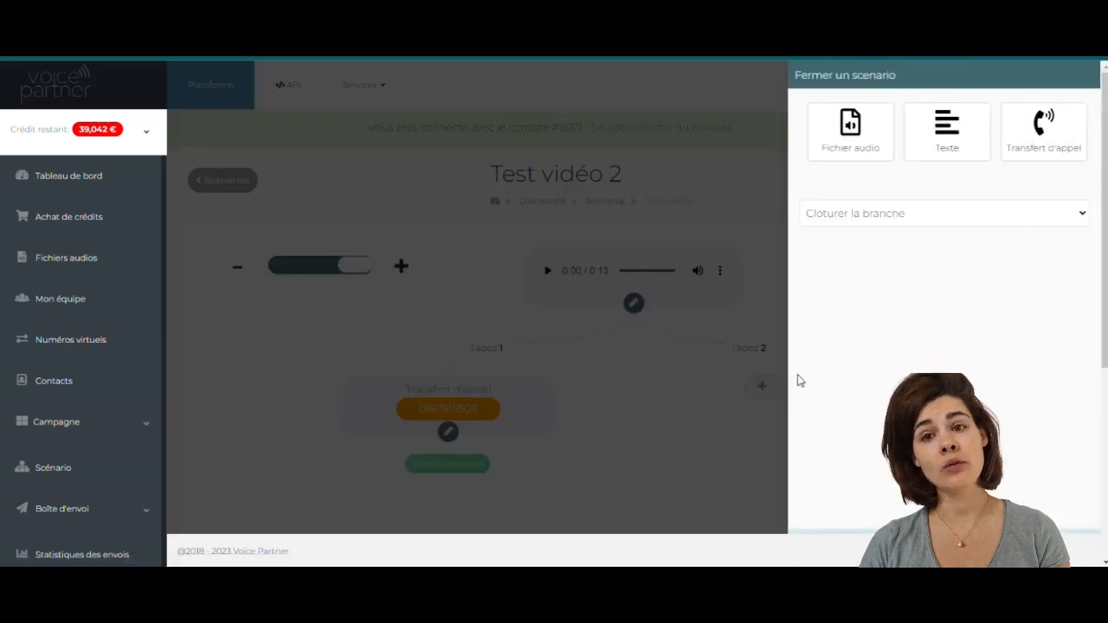
{"action": "left_click", "coordinate": [863, 136]}
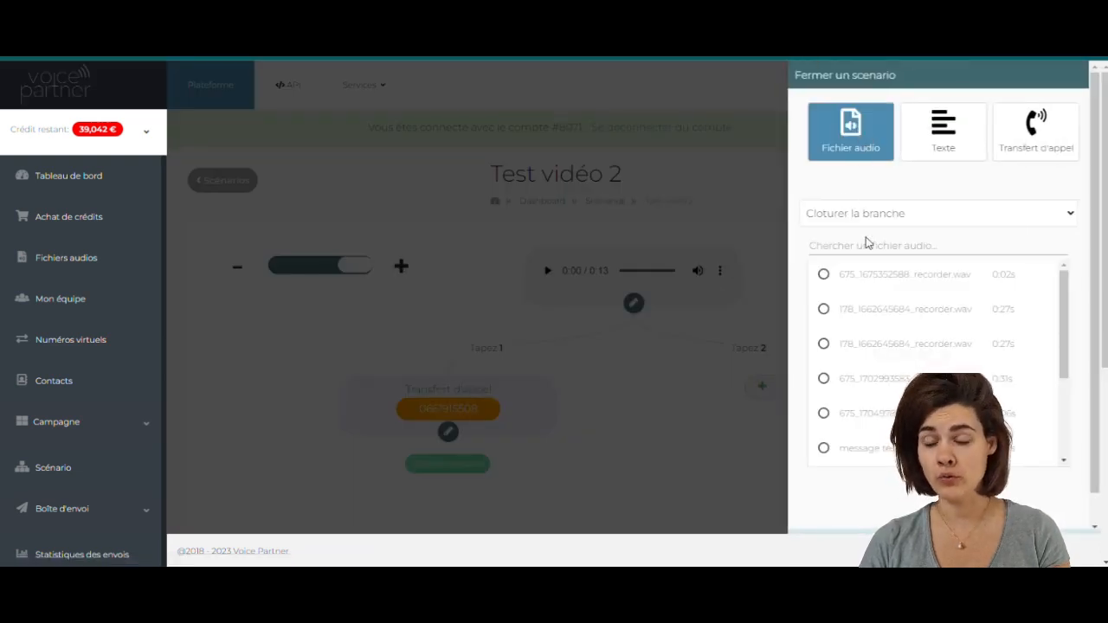
{"action": "left_click_drag", "start_coordinate": [1063, 295], "coordinate": [1061, 431]}
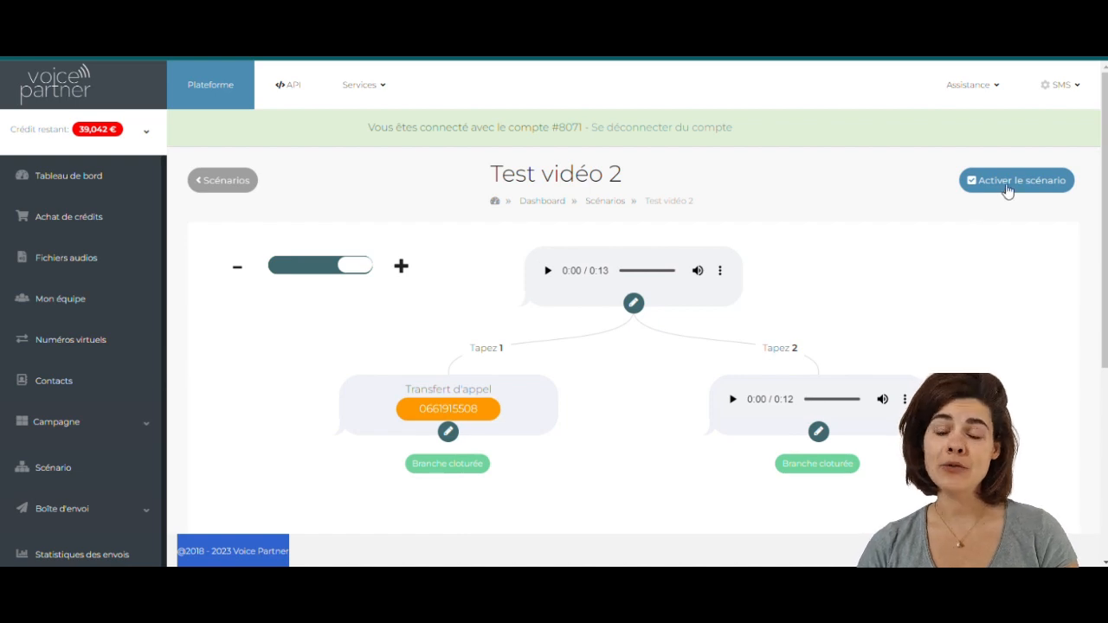
- Activate the 'Test vidéo 2' scenario and close the confirmation
{"action": "left_click", "coordinate": [1006, 185]}
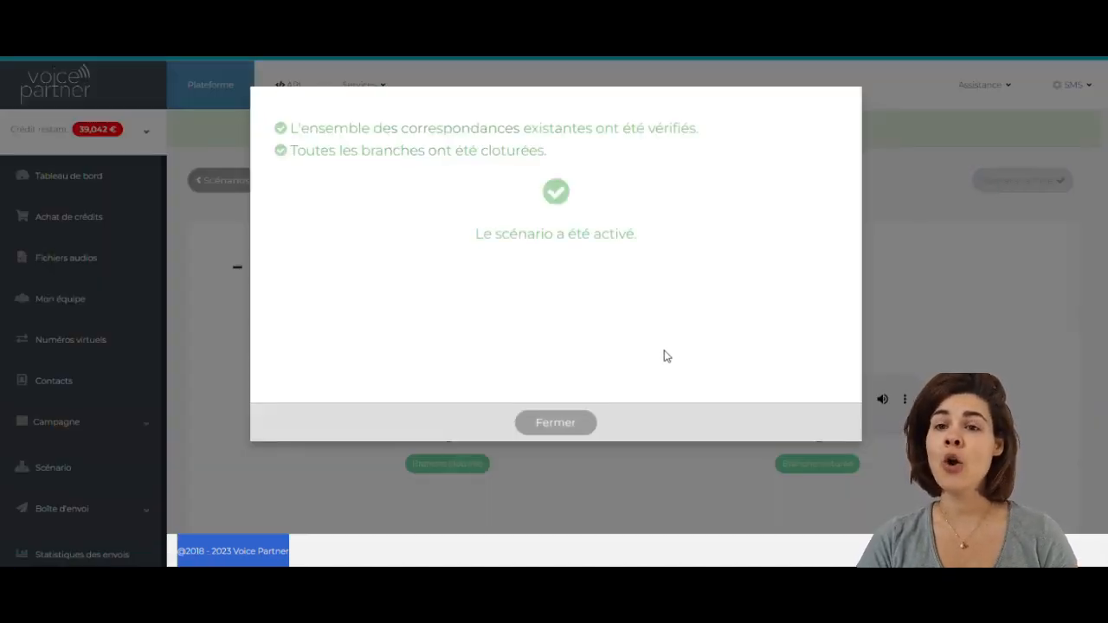
{"action": "left_click", "coordinate": [566, 424]}
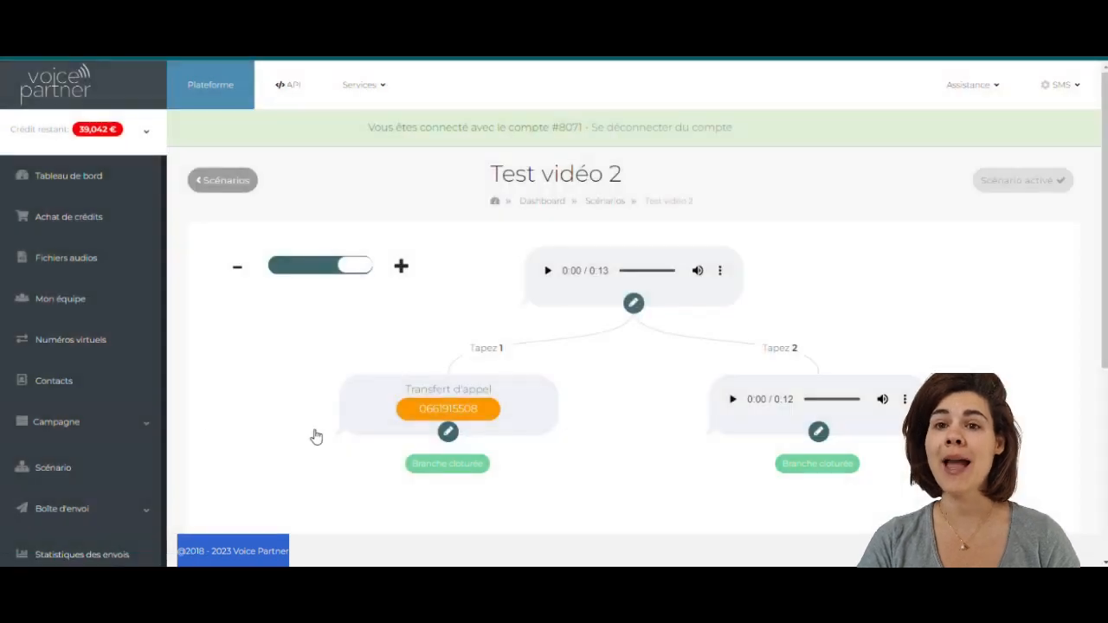
- Create a Scénario vocal campaign using 'Test vidéo 2' and continue to its settings
{"action": "left_click", "coordinate": [119, 433]}
{"action": "left_click", "coordinate": [114, 463]}
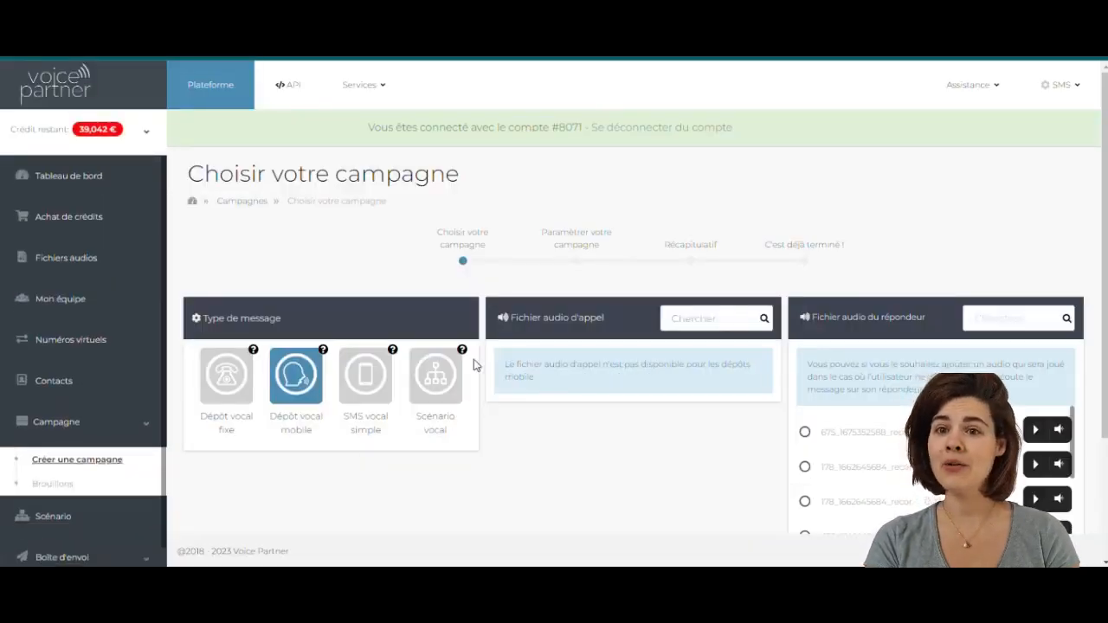
{"action": "left_click", "coordinate": [437, 376]}
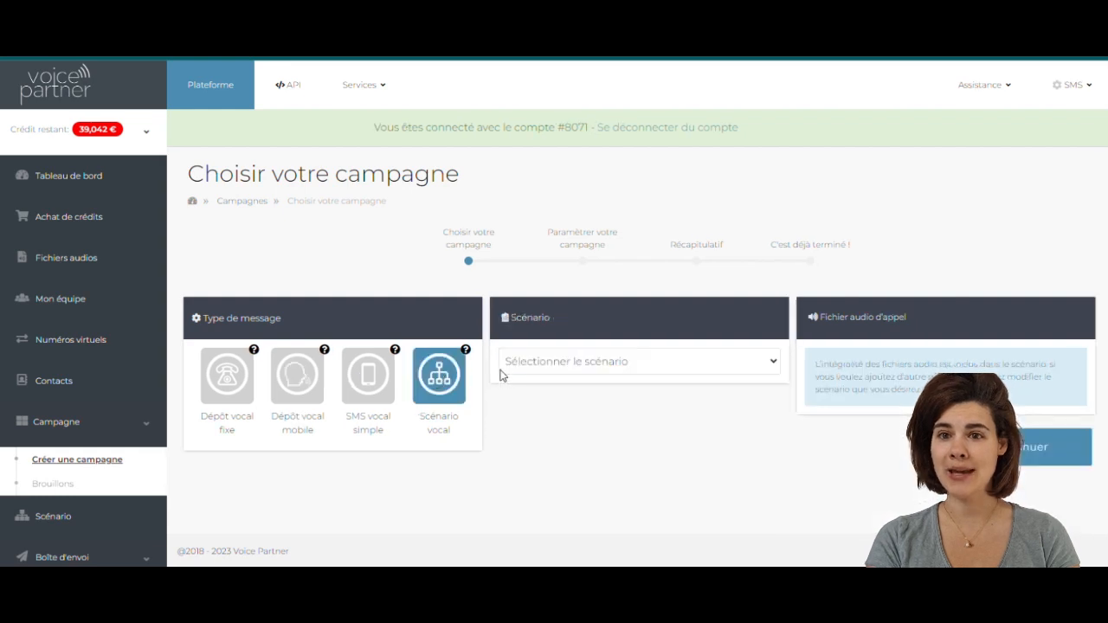
{"action": "left_click", "coordinate": [536, 365]}
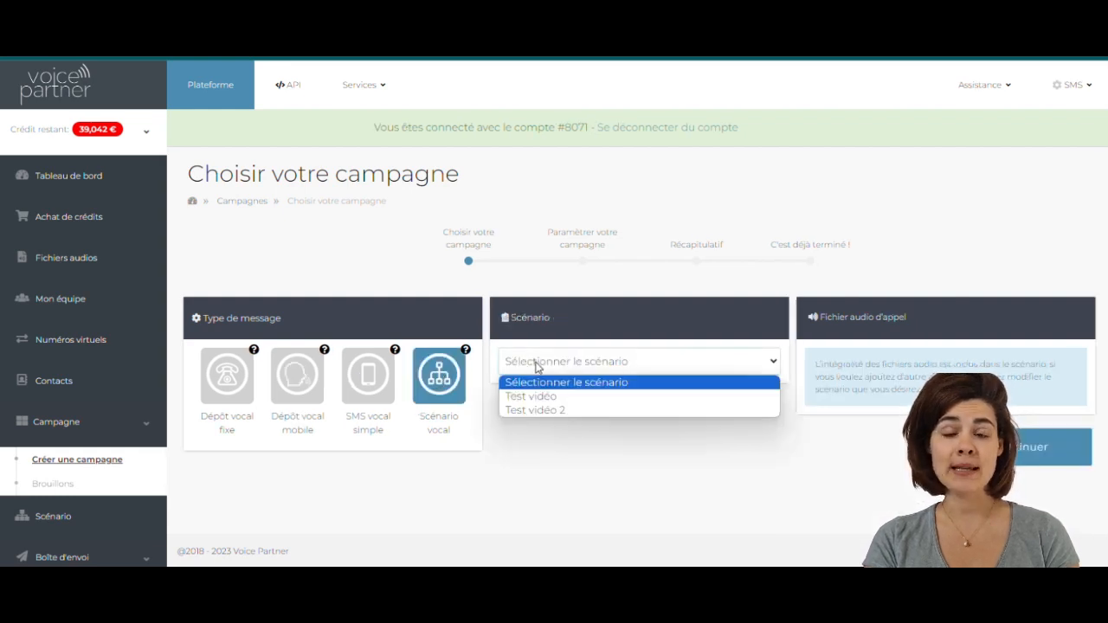
{"action": "left_click", "coordinate": [535, 413]}
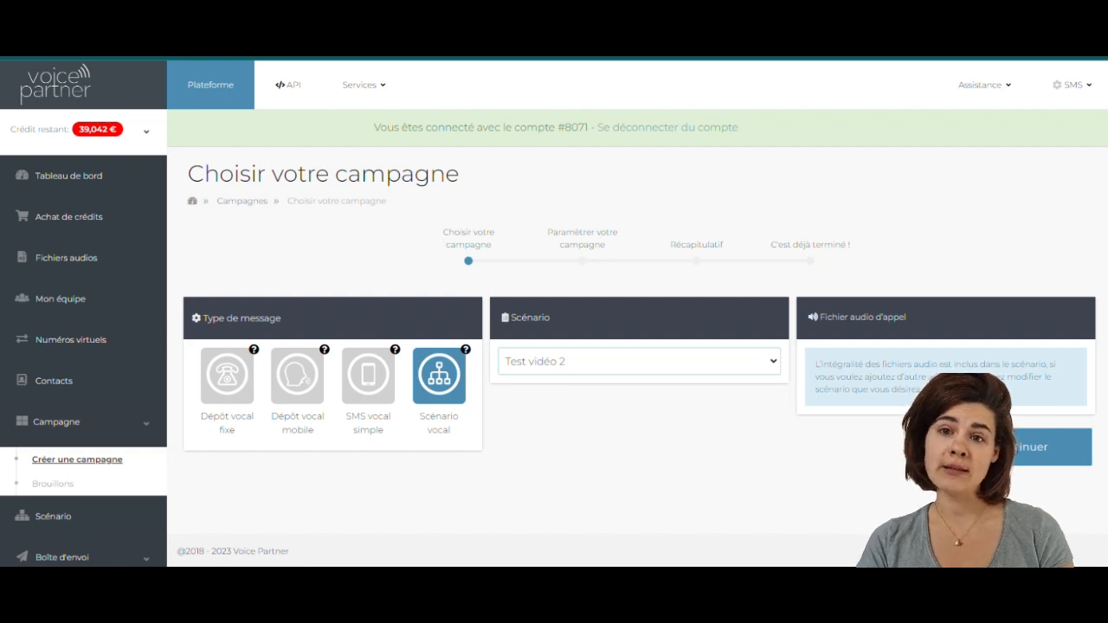
{"action": "left_click", "coordinate": [1021, 446]}
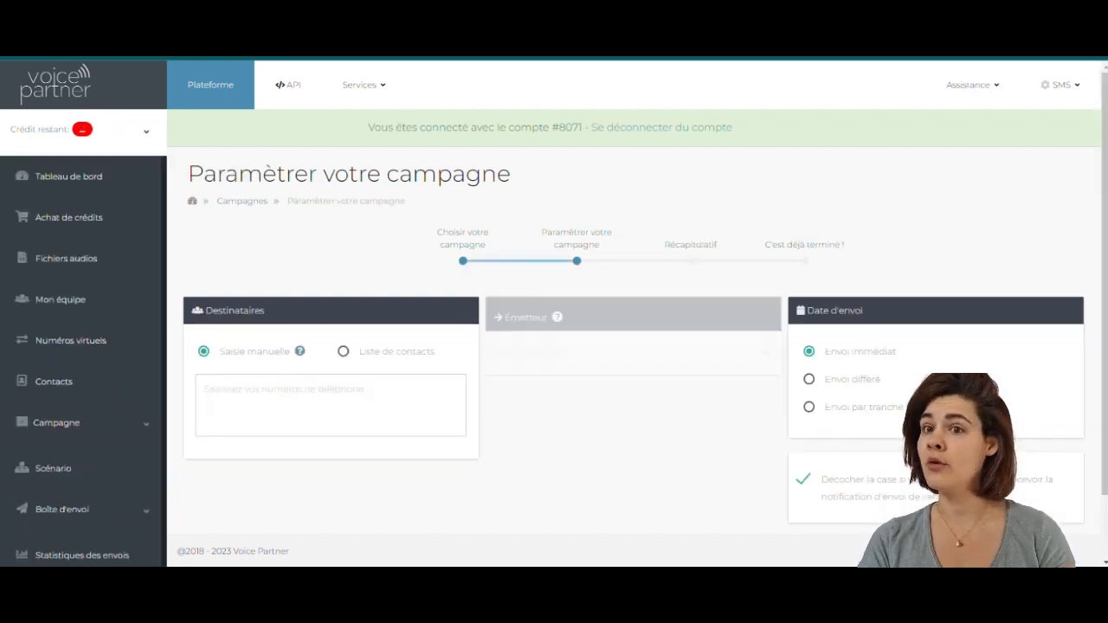
- Target the 'test - 1 numéros' contact list with Envoi immédiat and continue to the Récapitulatif
{"action": "left_click", "coordinate": [344, 352]}
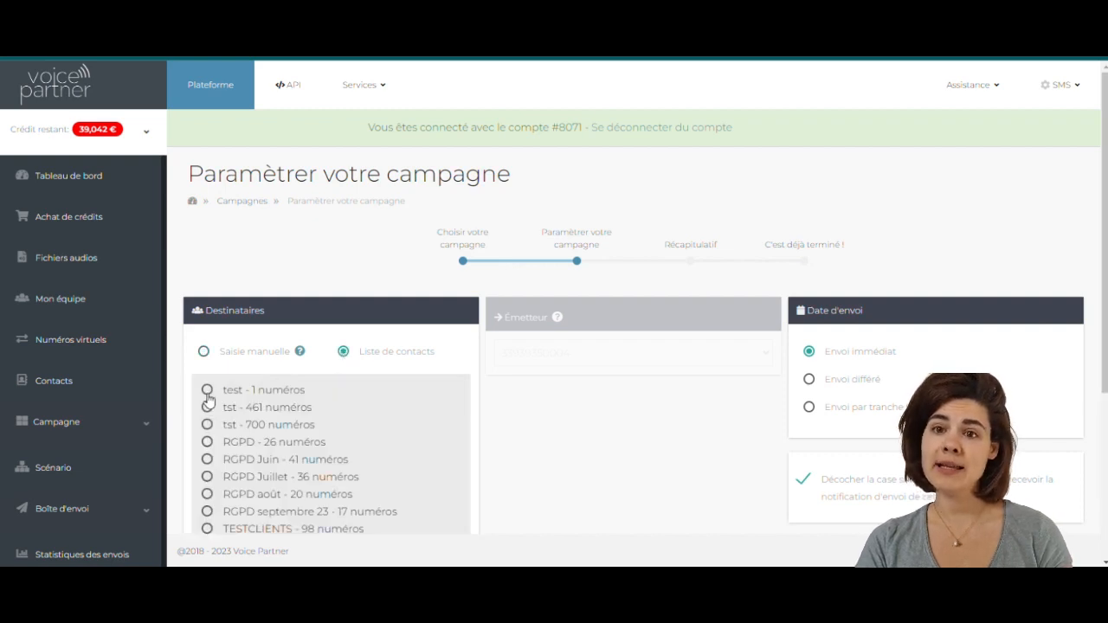
{"action": "left_click", "coordinate": [853, 383]}
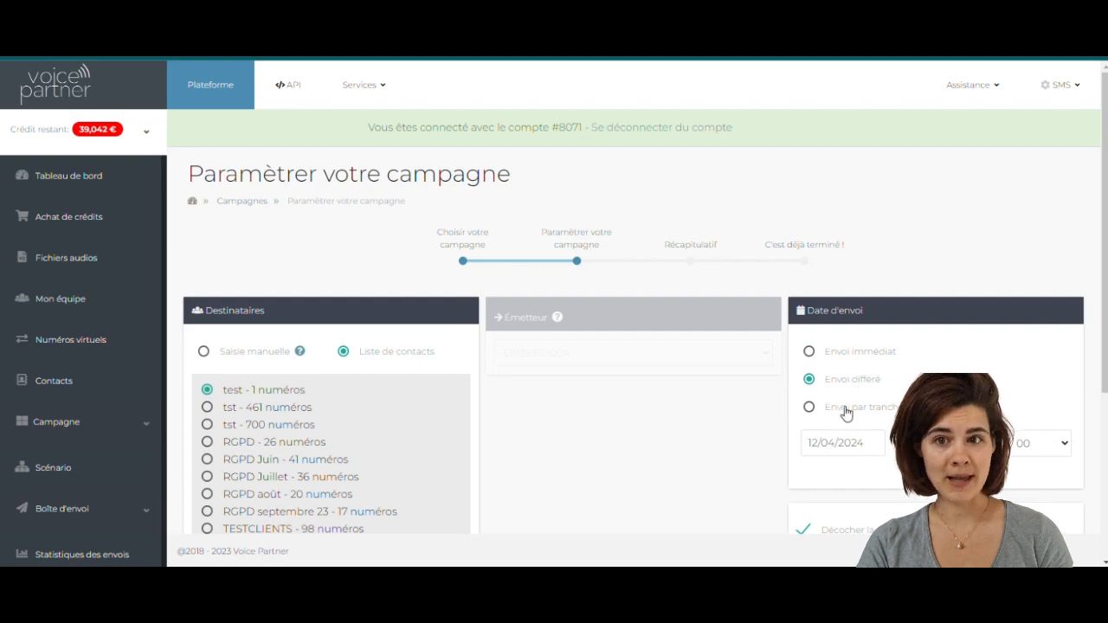
{"action": "left_click", "coordinate": [846, 412]}
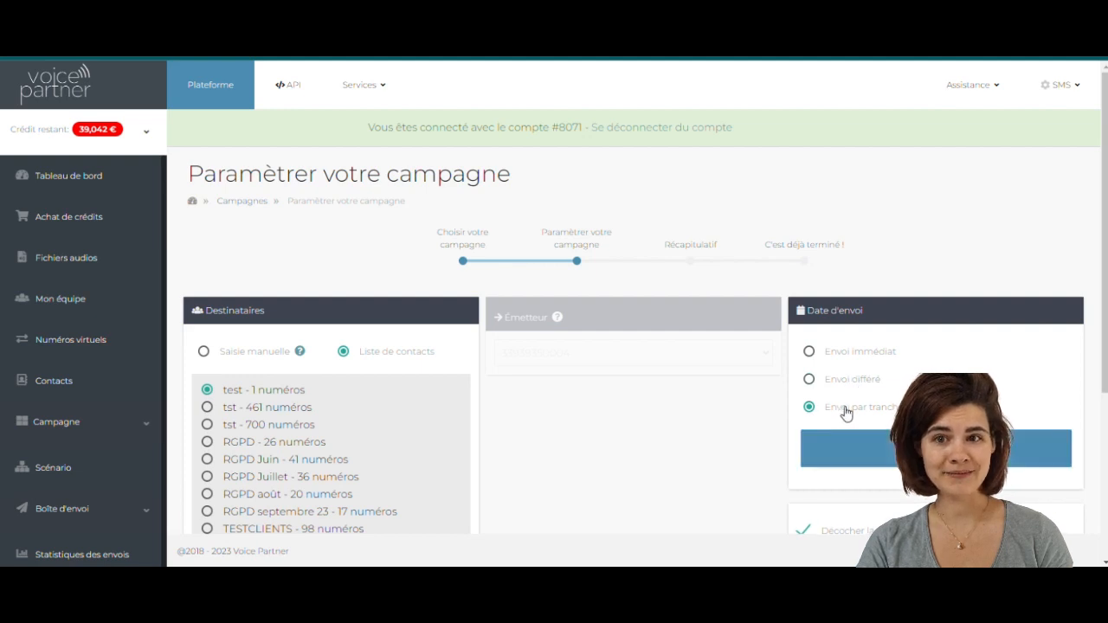
{"action": "left_click", "coordinate": [827, 352]}
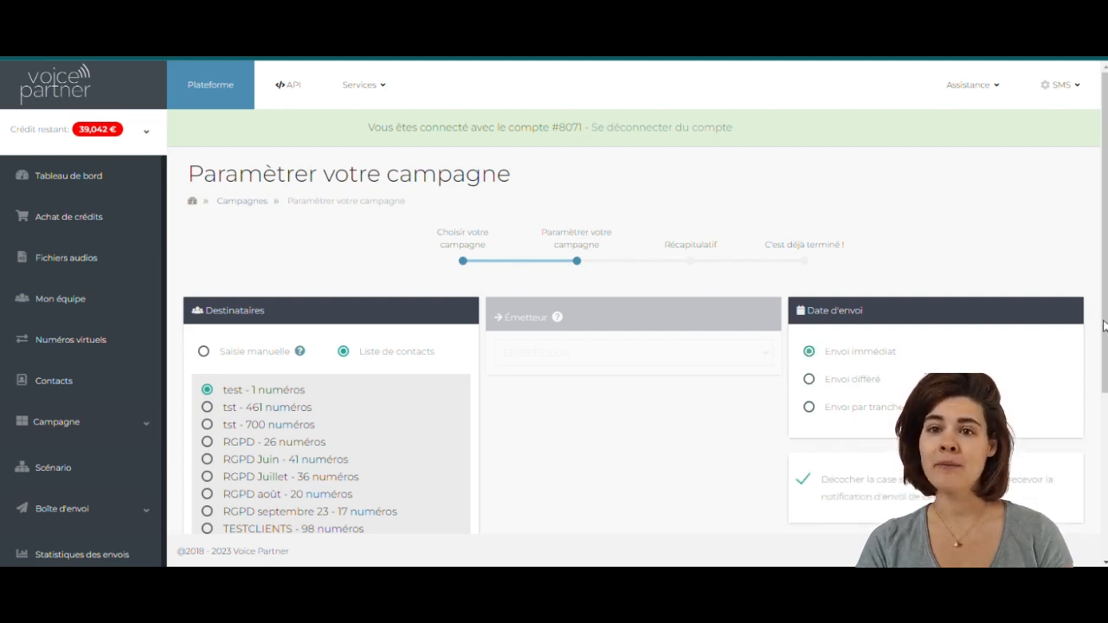
{"action": "left_click", "coordinate": [852, 382]}
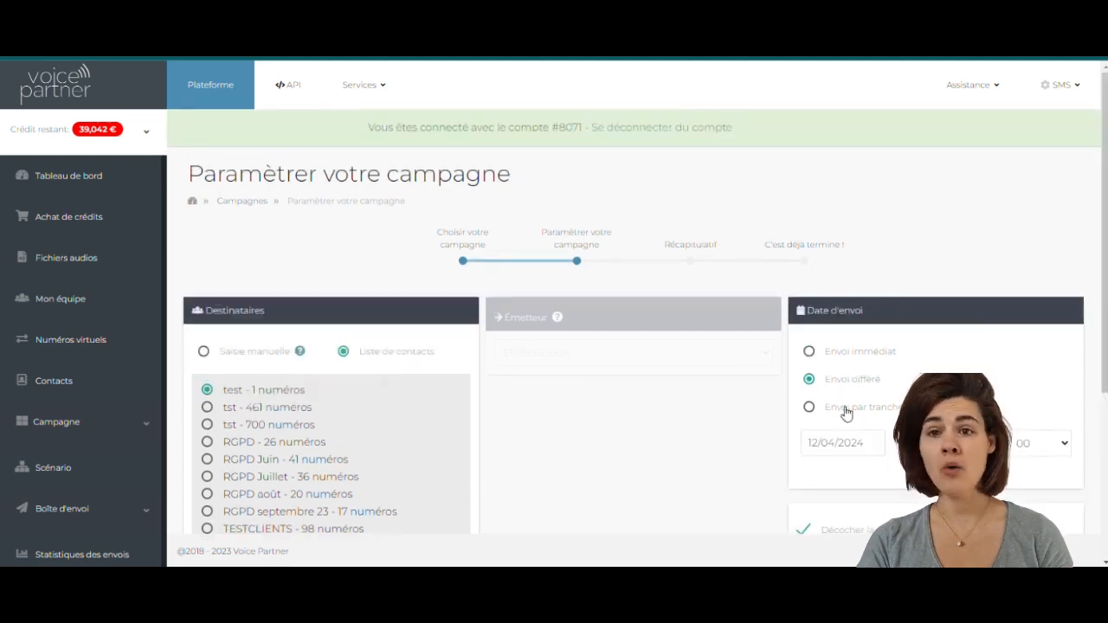
{"action": "left_click", "coordinate": [847, 411]}
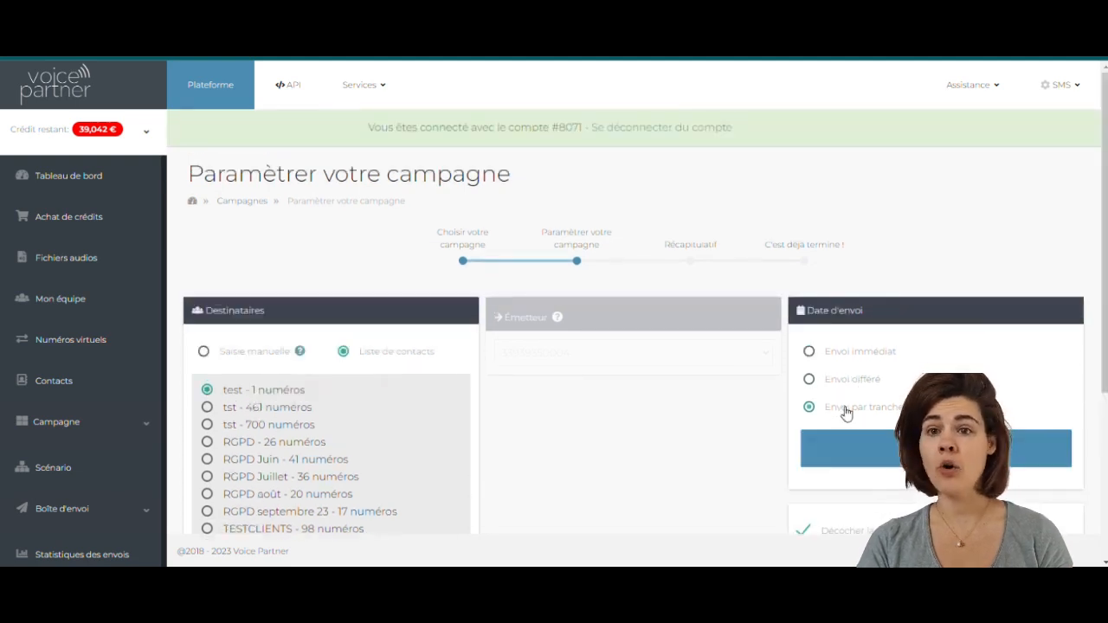
{"action": "left_click", "coordinate": [825, 352]}
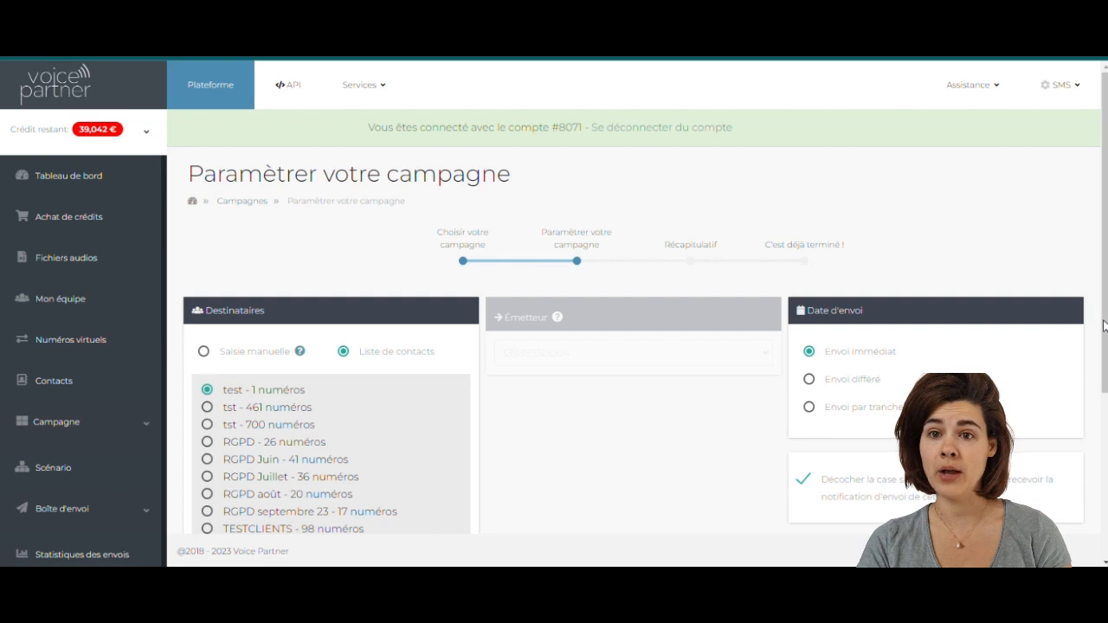
{"action": "left_click", "coordinate": [853, 381]}
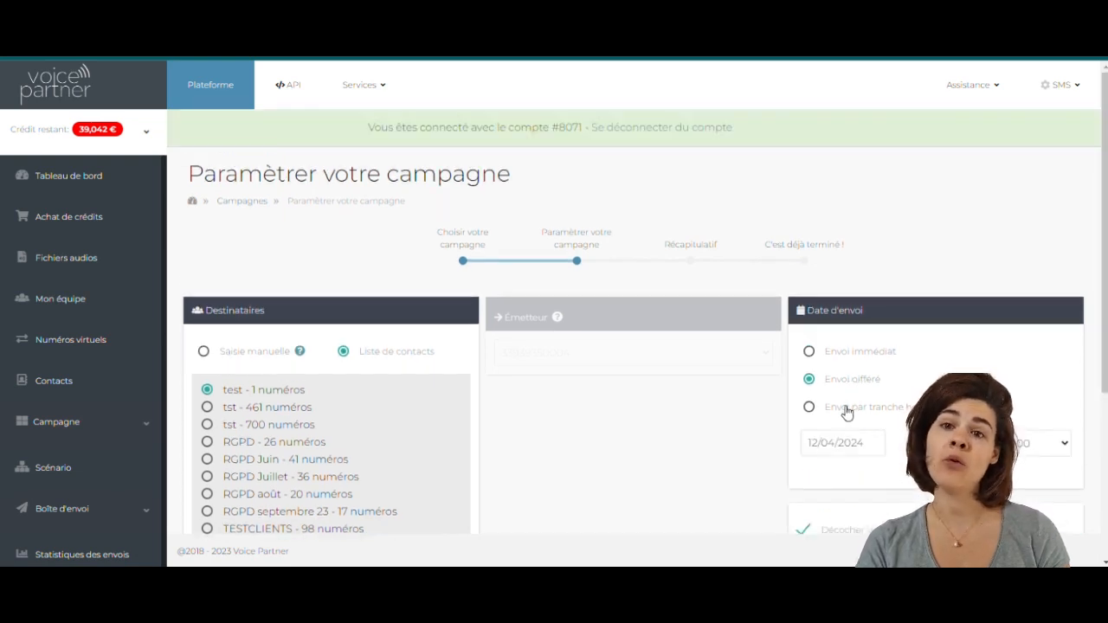
{"action": "left_click", "coordinate": [846, 412]}
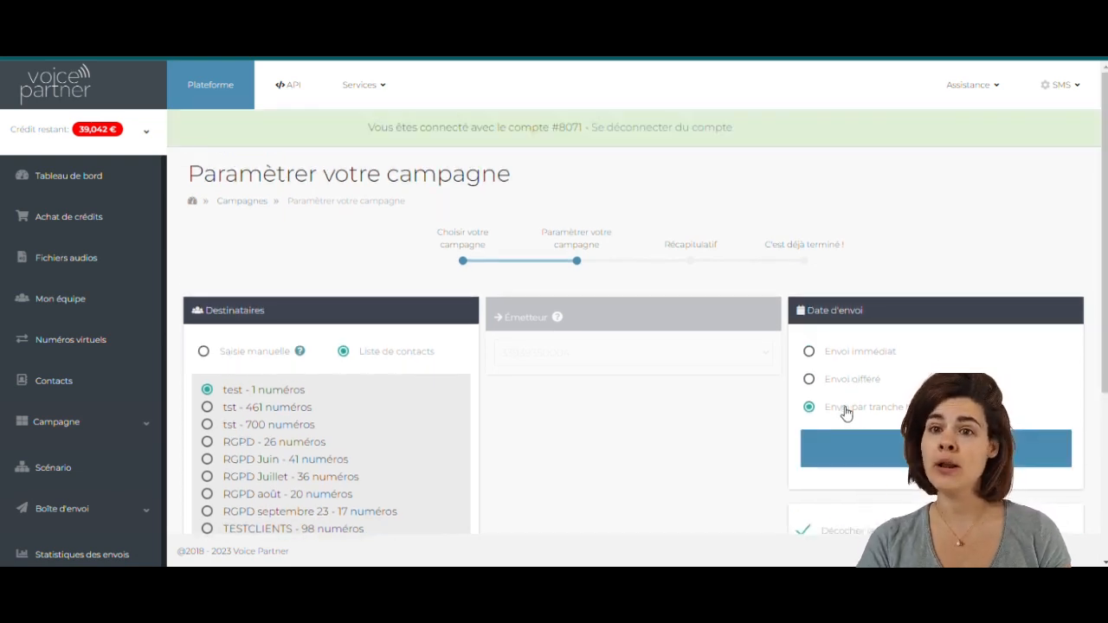
{"action": "left_click", "coordinate": [826, 352]}
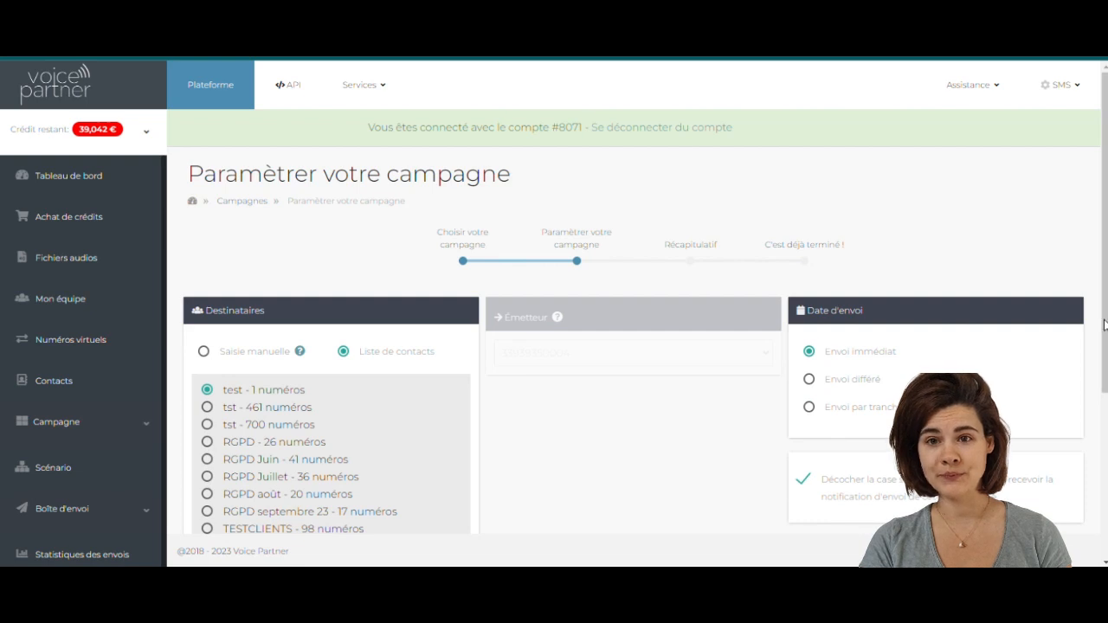
{"action": "scroll", "coordinate": [1103, 325], "scroll_direction": "down", "scroll_amount": 3}
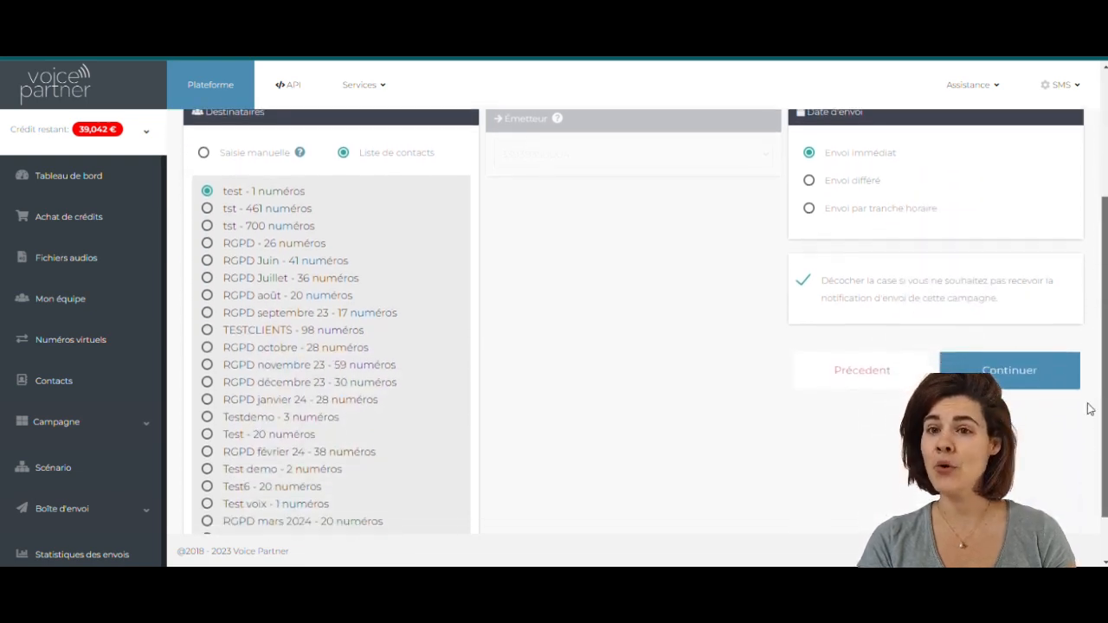
{"action": "left_click", "coordinate": [1040, 379]}
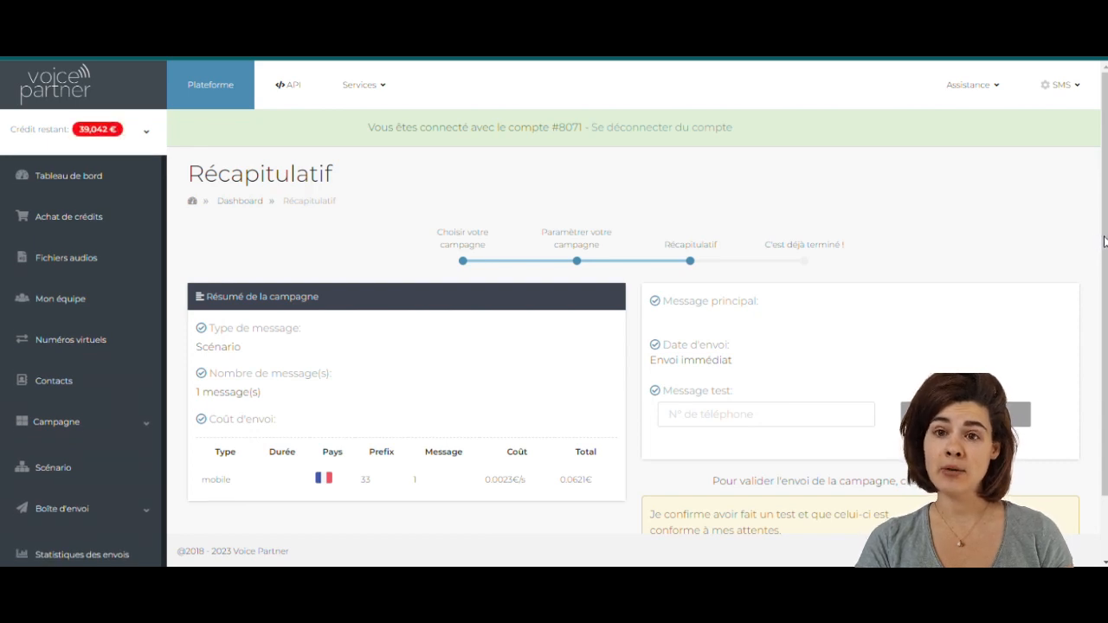
- Review the Récapitulatif (1 message, 0.0621€) and continue past it
{"action": "left_click_drag", "start_coordinate": [1104, 244], "coordinate": [1106, 328]}
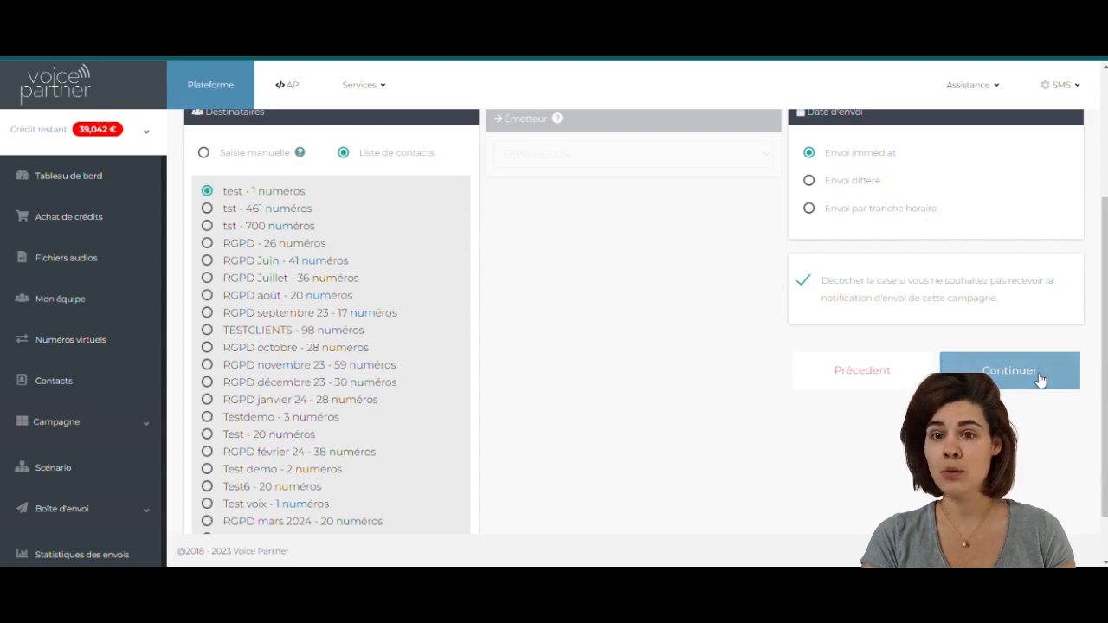
{"action": "left_click", "coordinate": [1009, 370]}
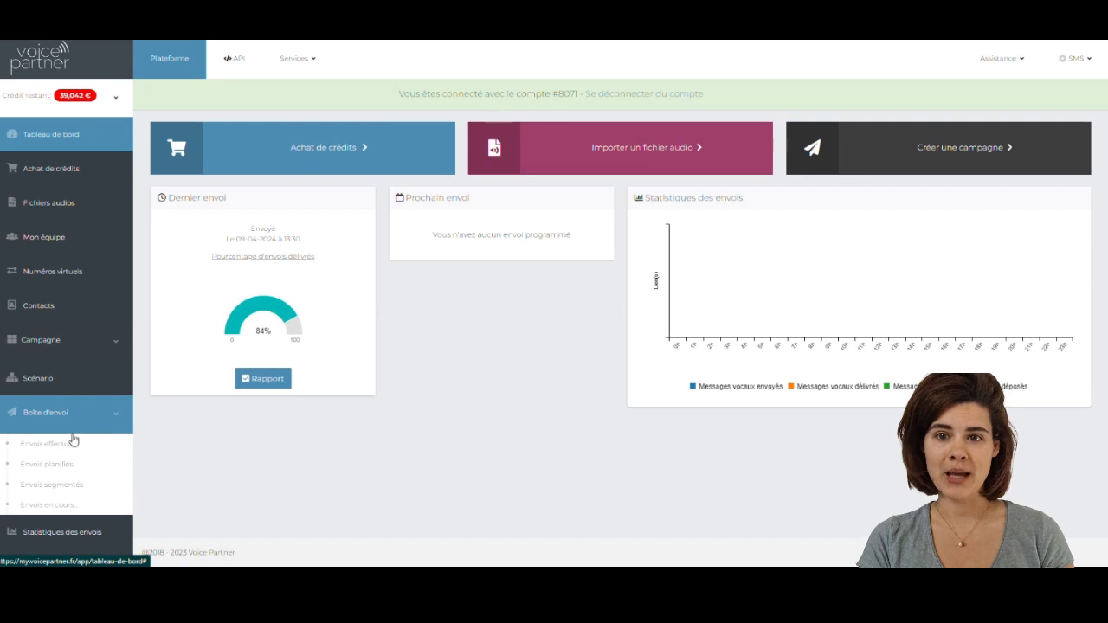
- List Envois effectués filtered from 03-04-2024 to 17-04-2024
{"action": "left_click", "coordinate": [50, 444]}
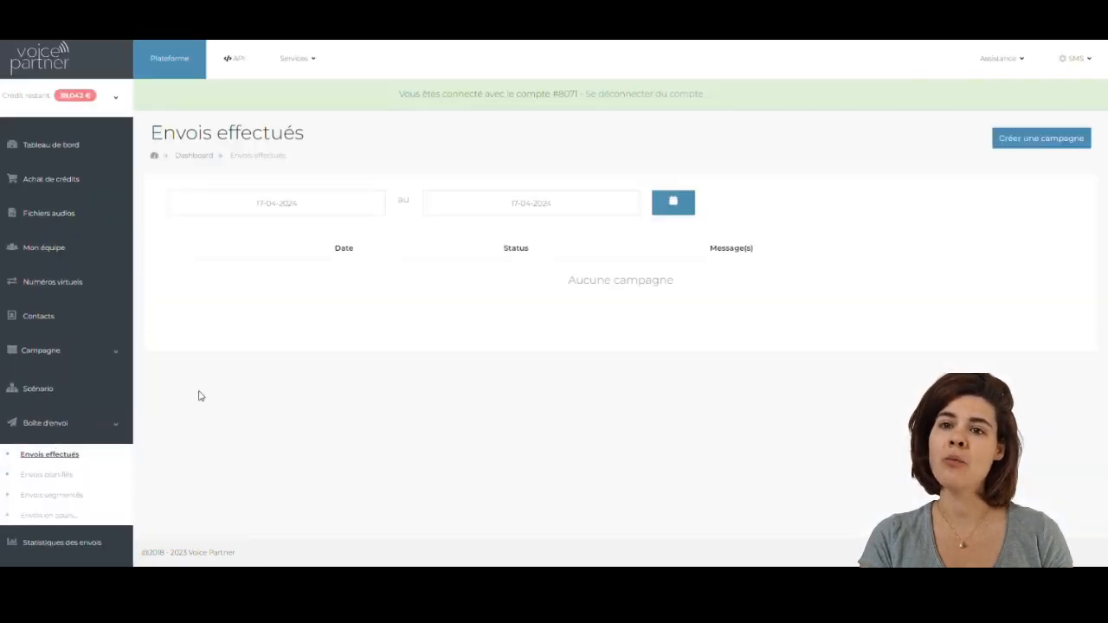
{"action": "left_click", "coordinate": [684, 206]}
{"action": "left_click", "coordinate": [477, 285]}
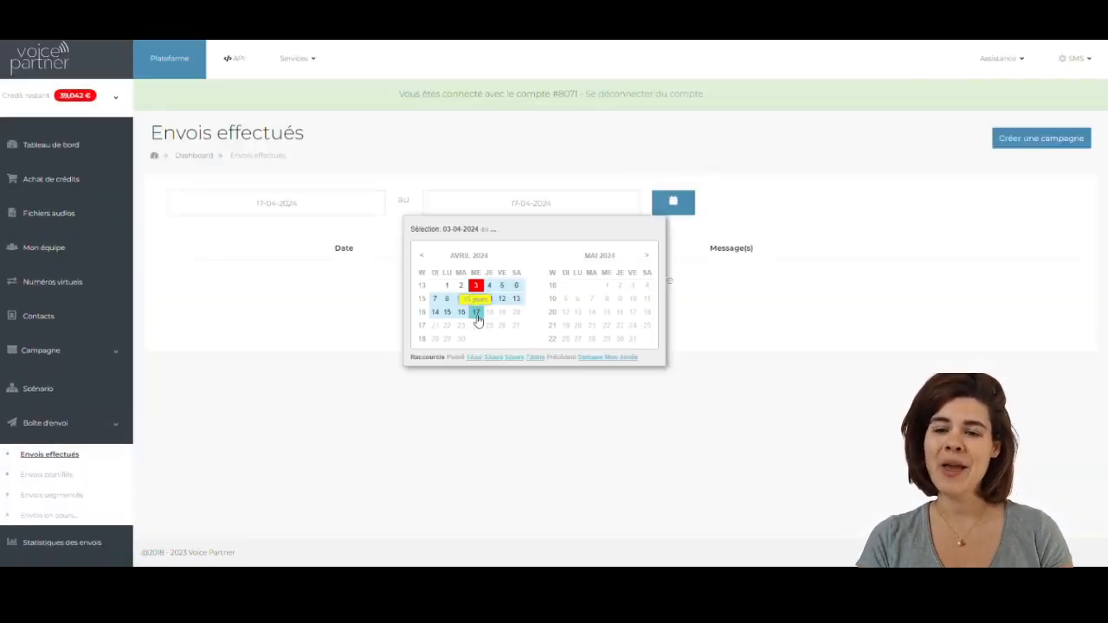
{"action": "left_click", "coordinate": [479, 317]}
{"action": "left_click", "coordinate": [1047, 306]}
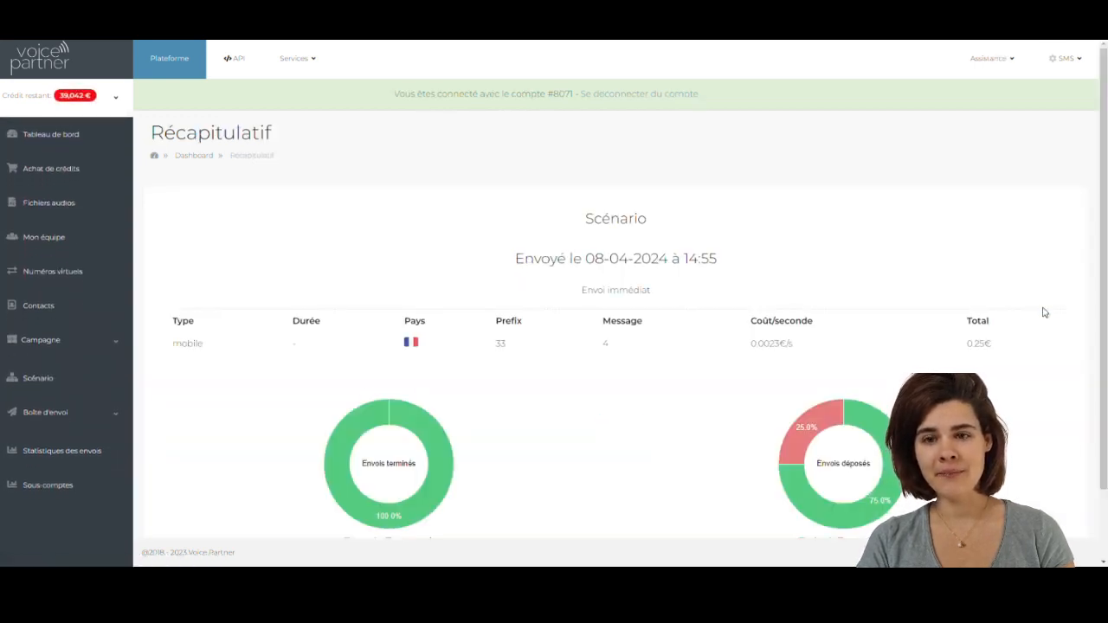
{"action": "scroll", "coordinate": [837, 370], "scroll_direction": "down", "scroll_amount": 1}
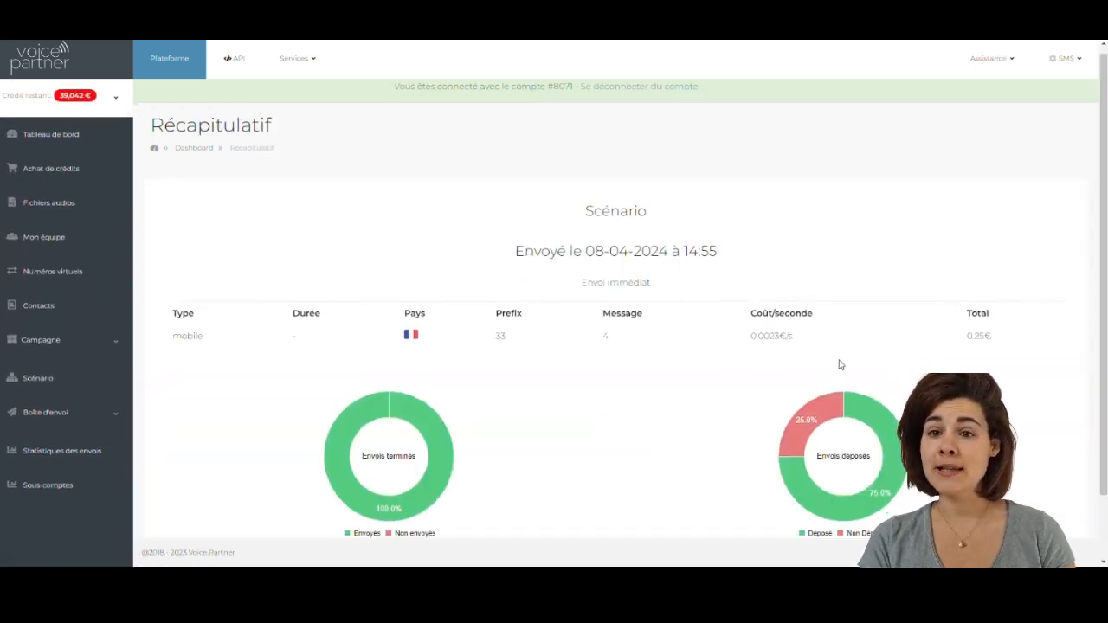
{"action": "left_click", "coordinate": [615, 490]}
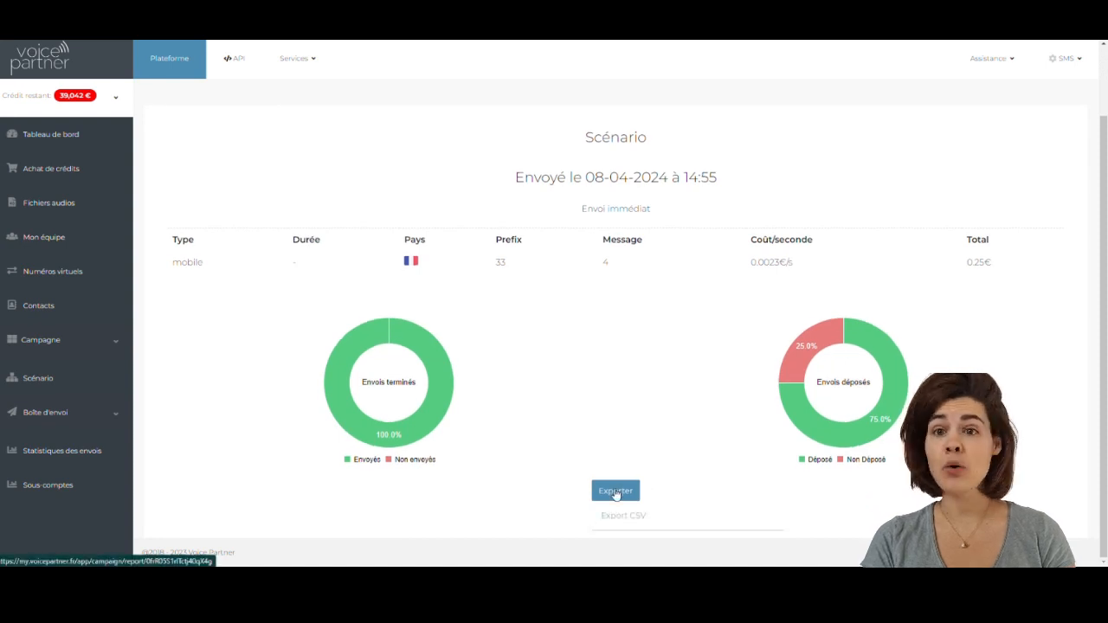